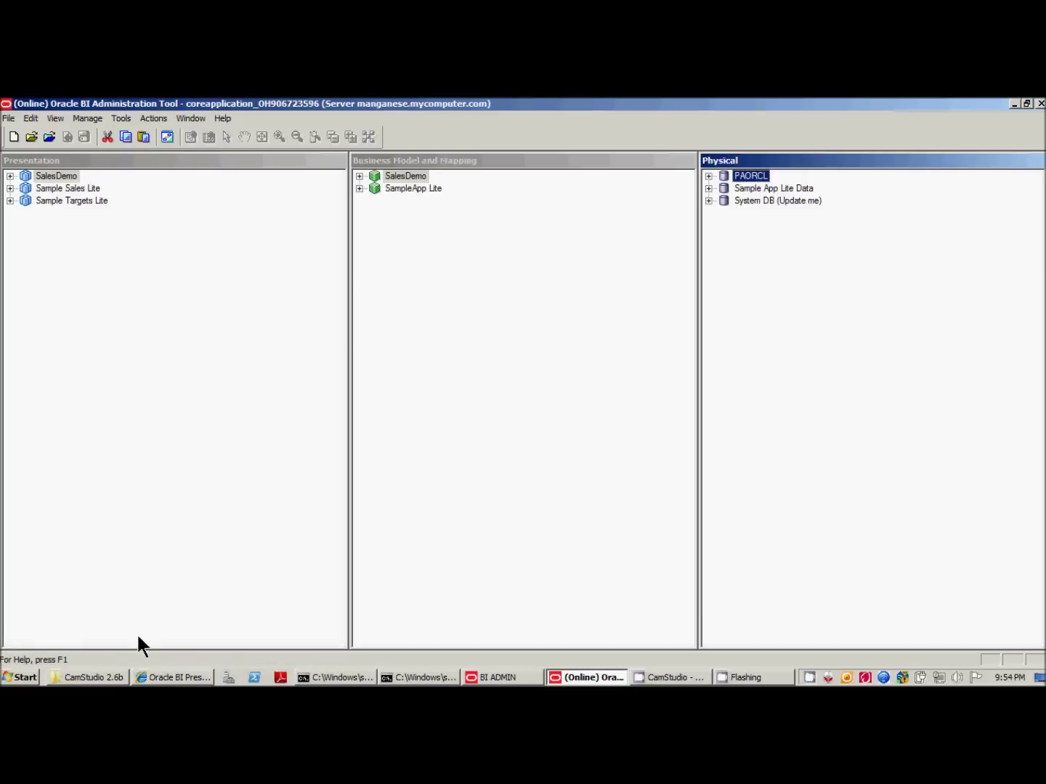
Open Administration > Manage Sessions in the browser and review the cached Sample Sales Lite logical SQL
left_click(172, 677)
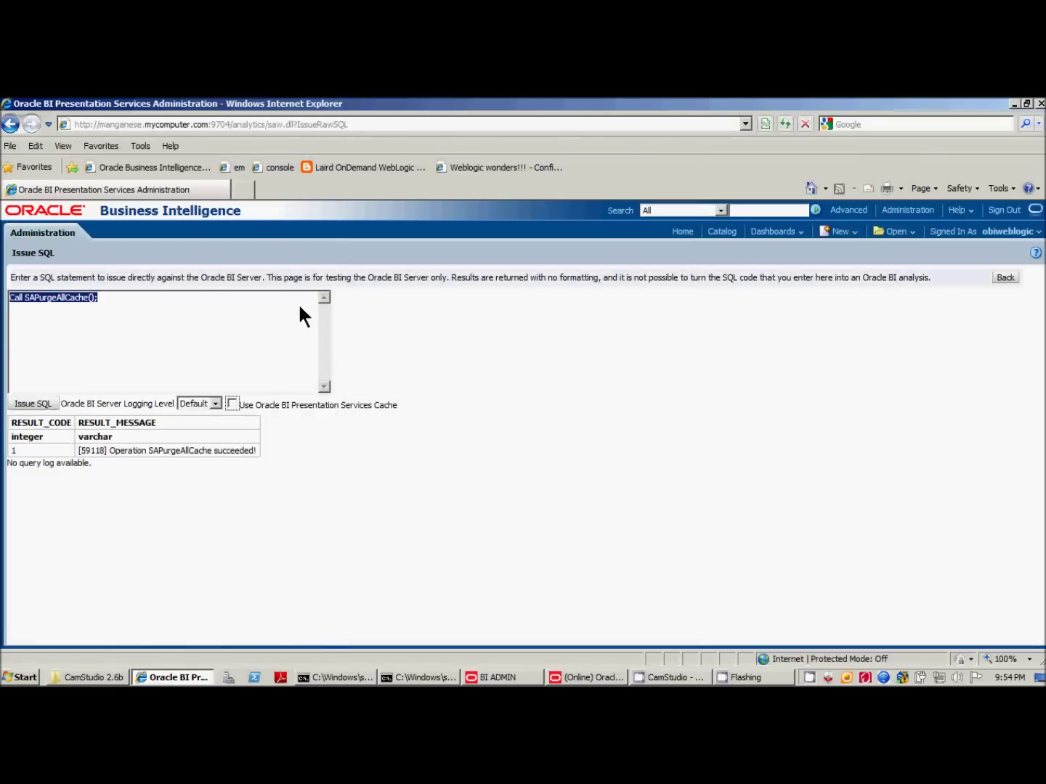
left_click(910, 212)
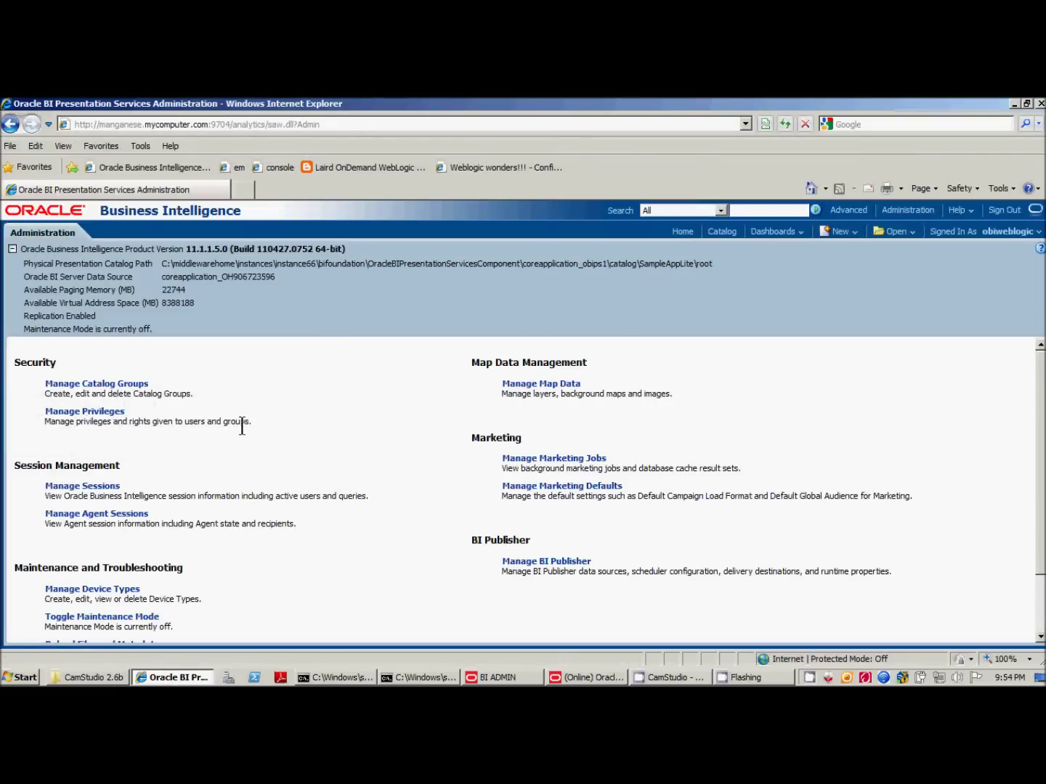
left_click(87, 487)
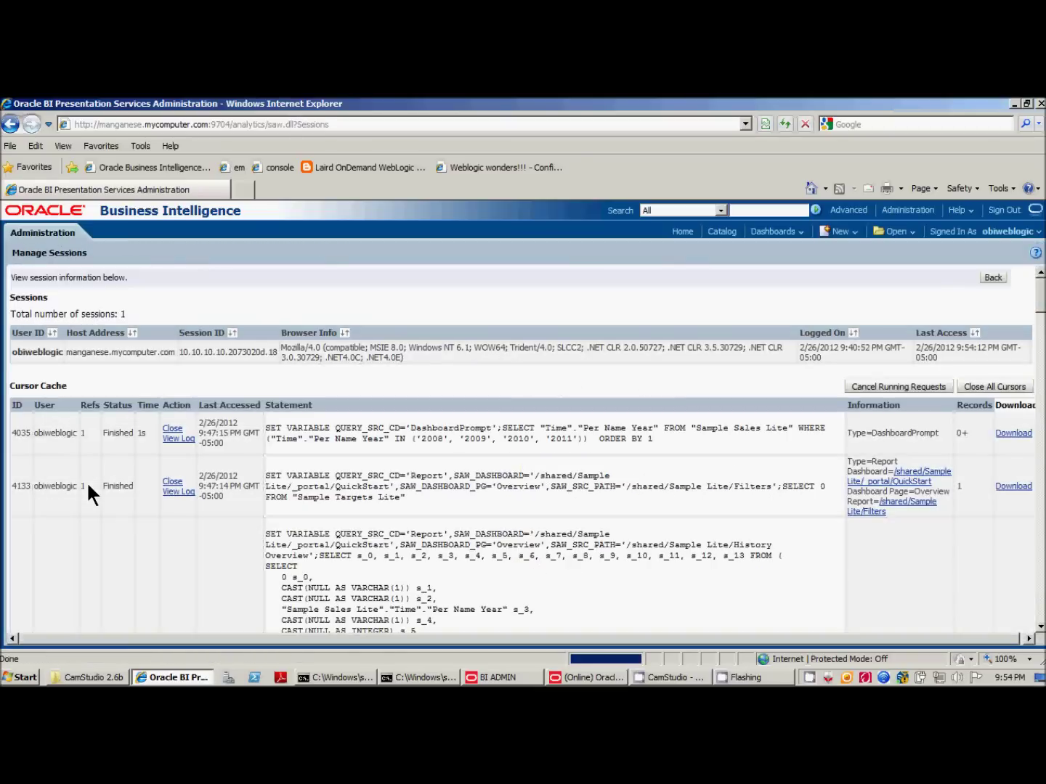
scroll(523, 451, "down", 5)
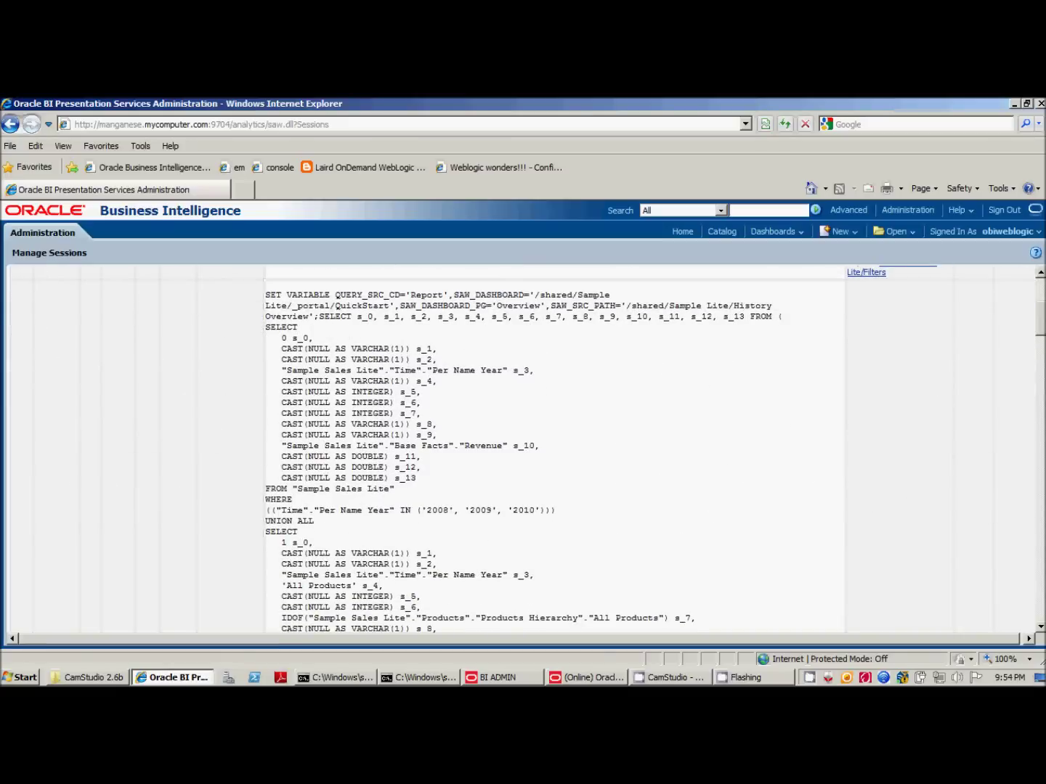
scroll(523, 450, "down", 5)
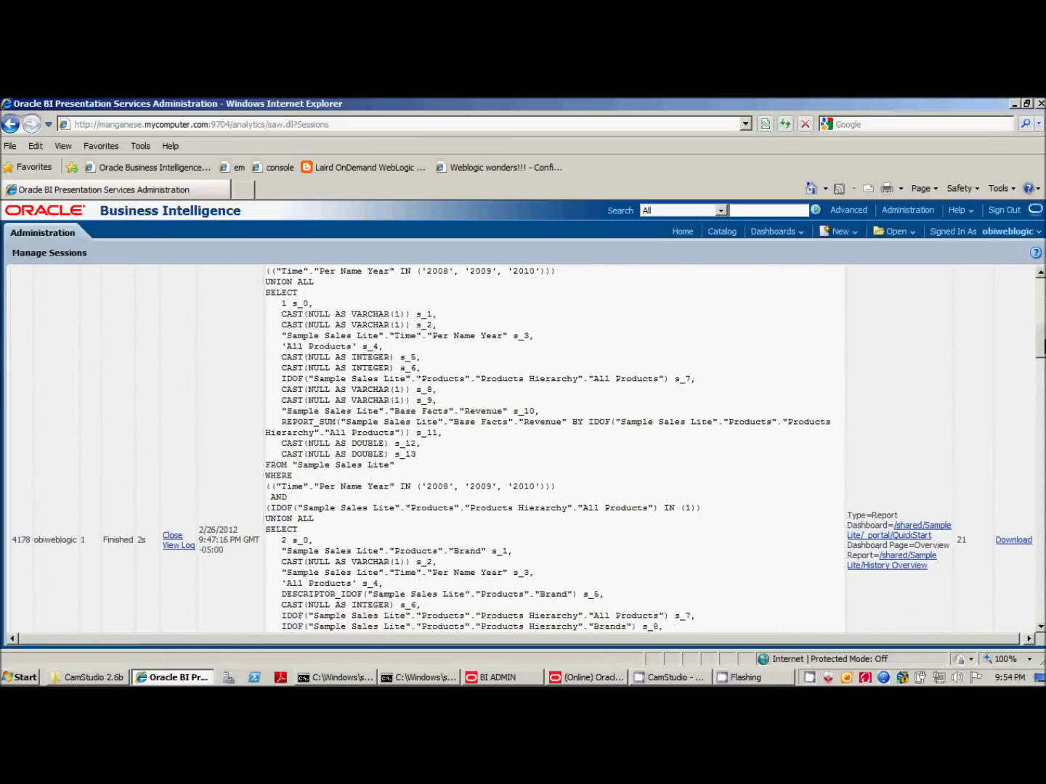
scroll(523, 450, "up", 5)
scroll(523, 449, "up", 5)
scroll(523, 450, "down", 5)
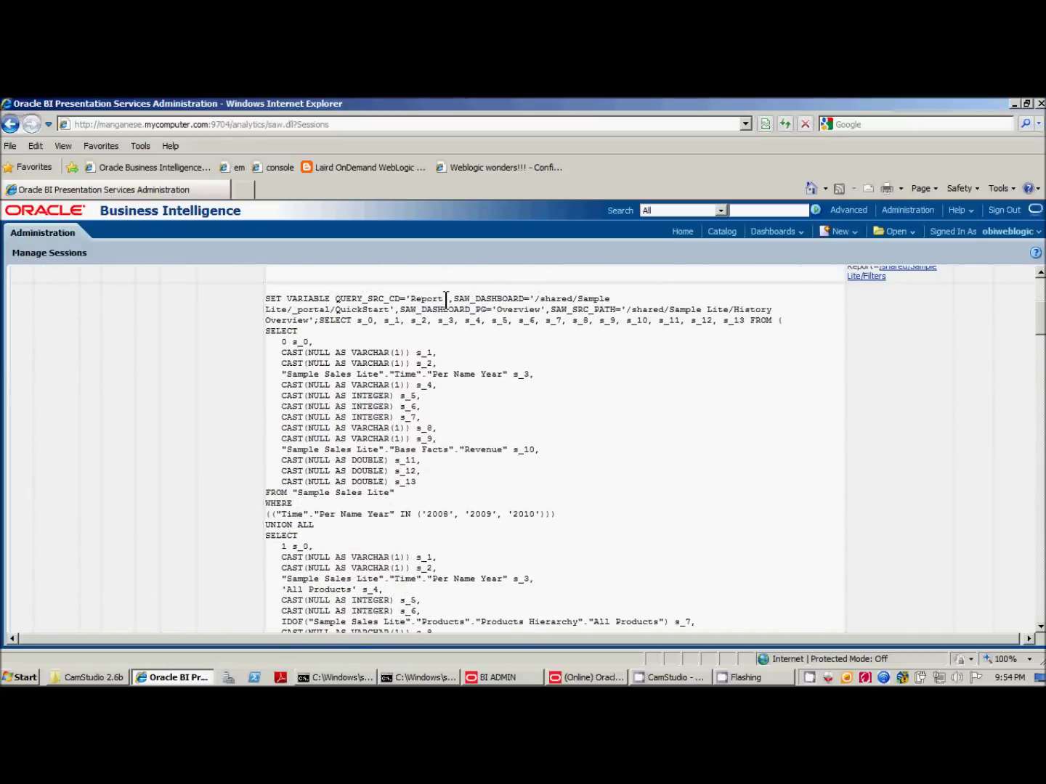
mouse_move(1041, 327)
left_mouse_down()
mouse_move(1041, 578)
mouse_move(1044, 280)
mouse_move(1043, 324)
left_mouse_up()
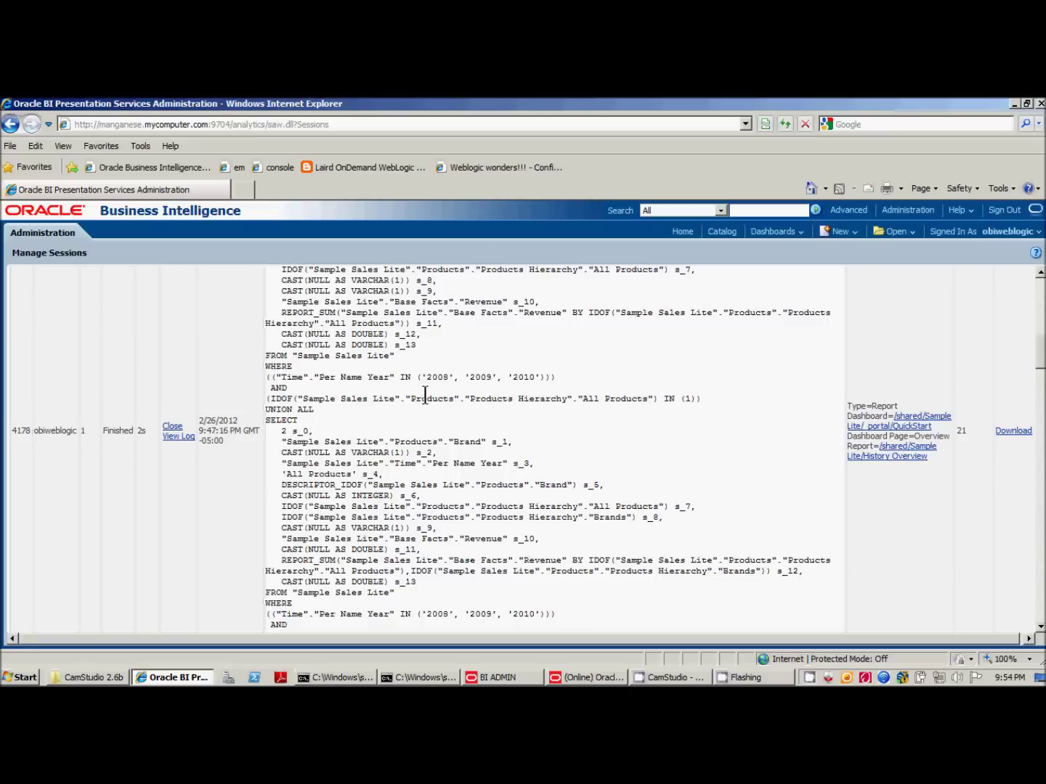
left_click(551, 680)
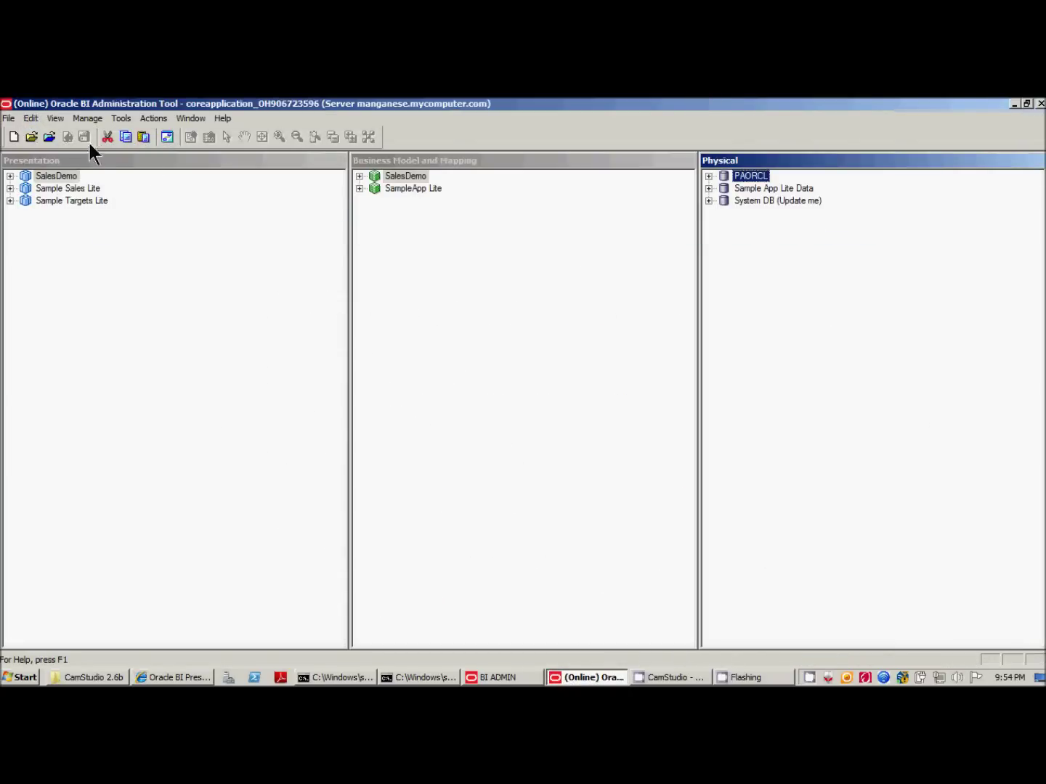
left_click(86, 117)
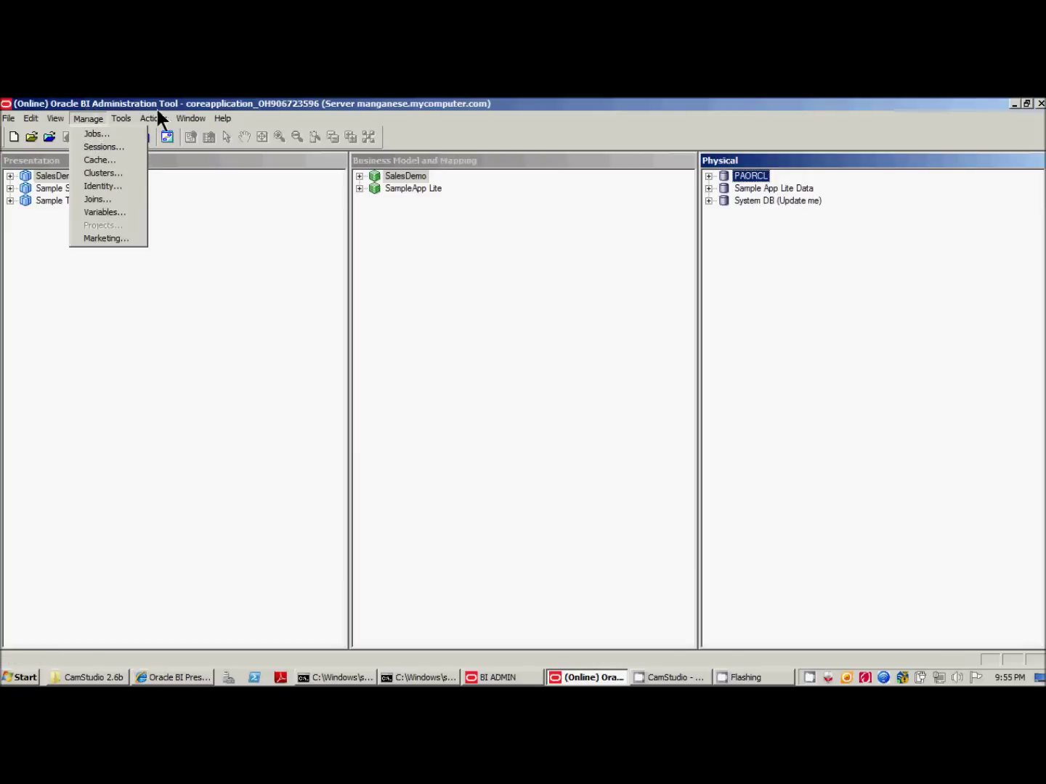
left_click(100, 162)
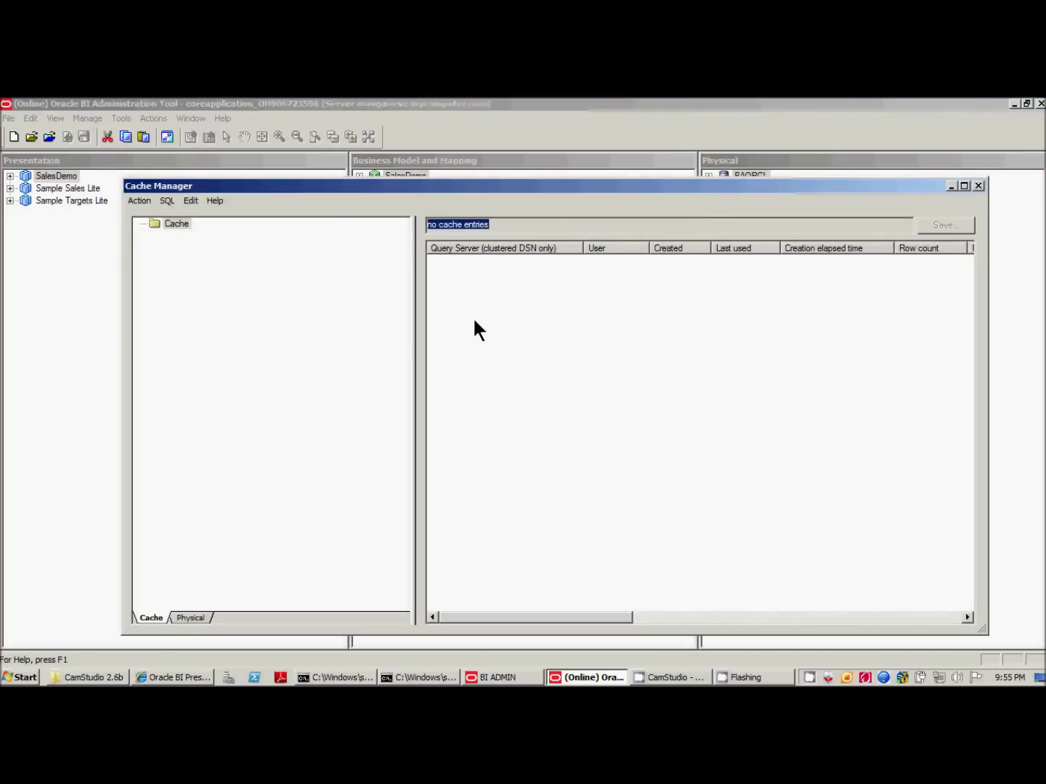
left_click(474, 346)
left_click(977, 186)
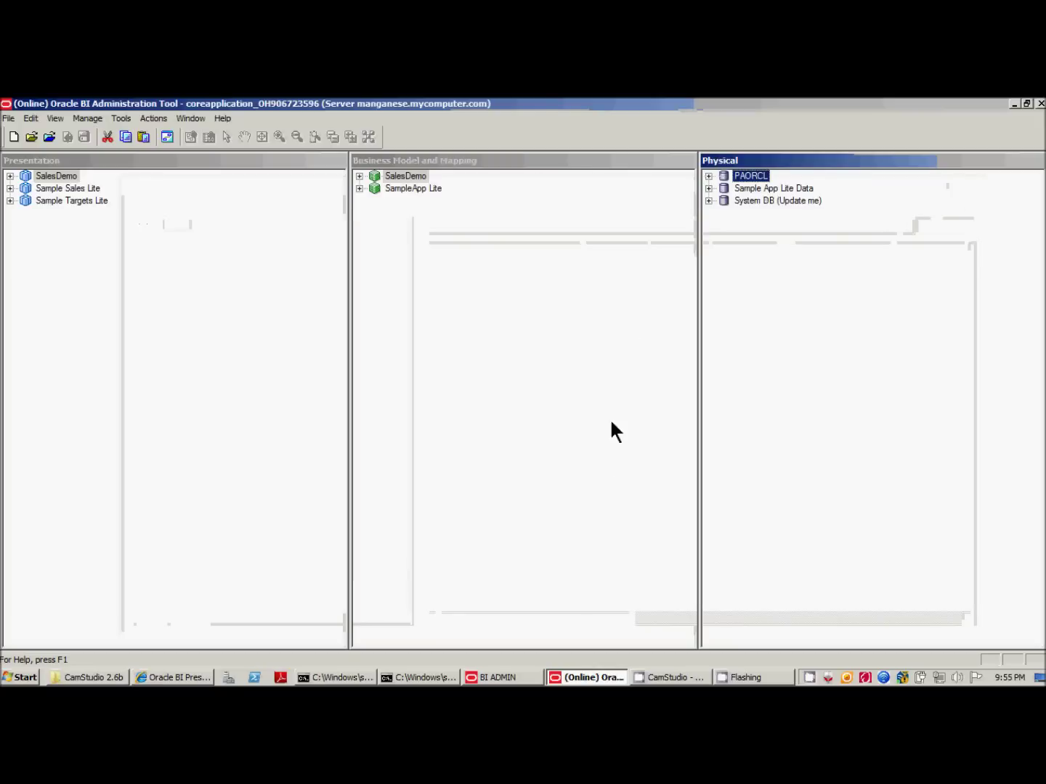
left_click(174, 678)
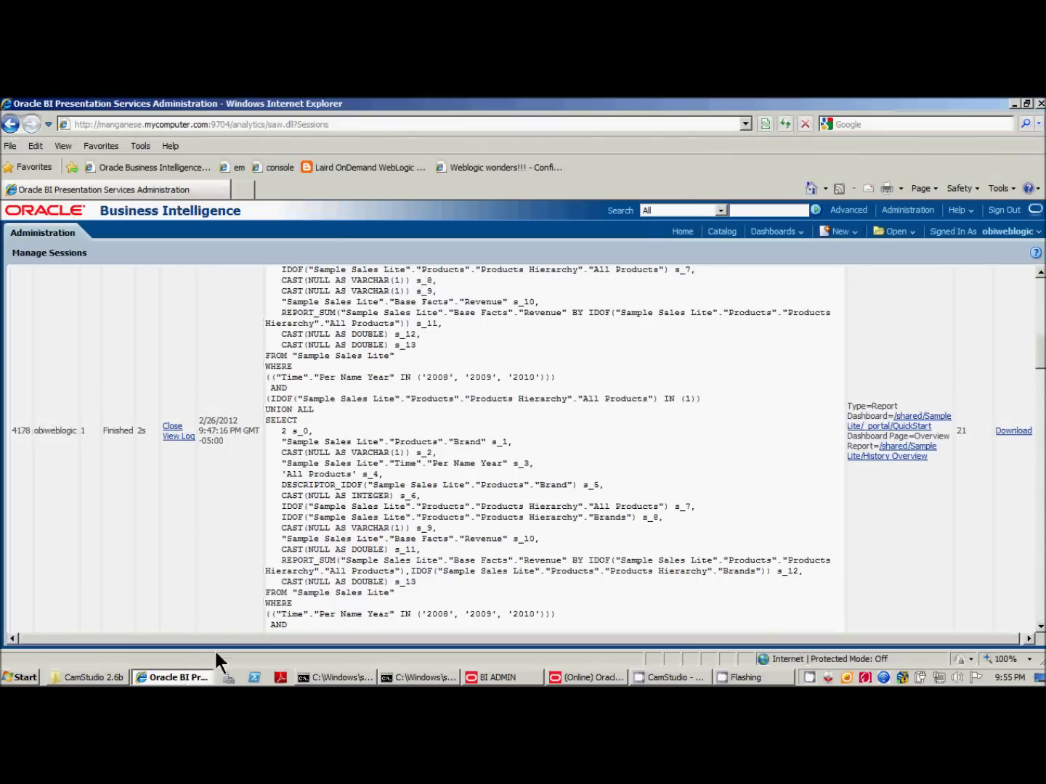
Review the cached statements, then use Close All Cursors to empty the Cursor Cache table
scroll(553, 450, "down", 5)
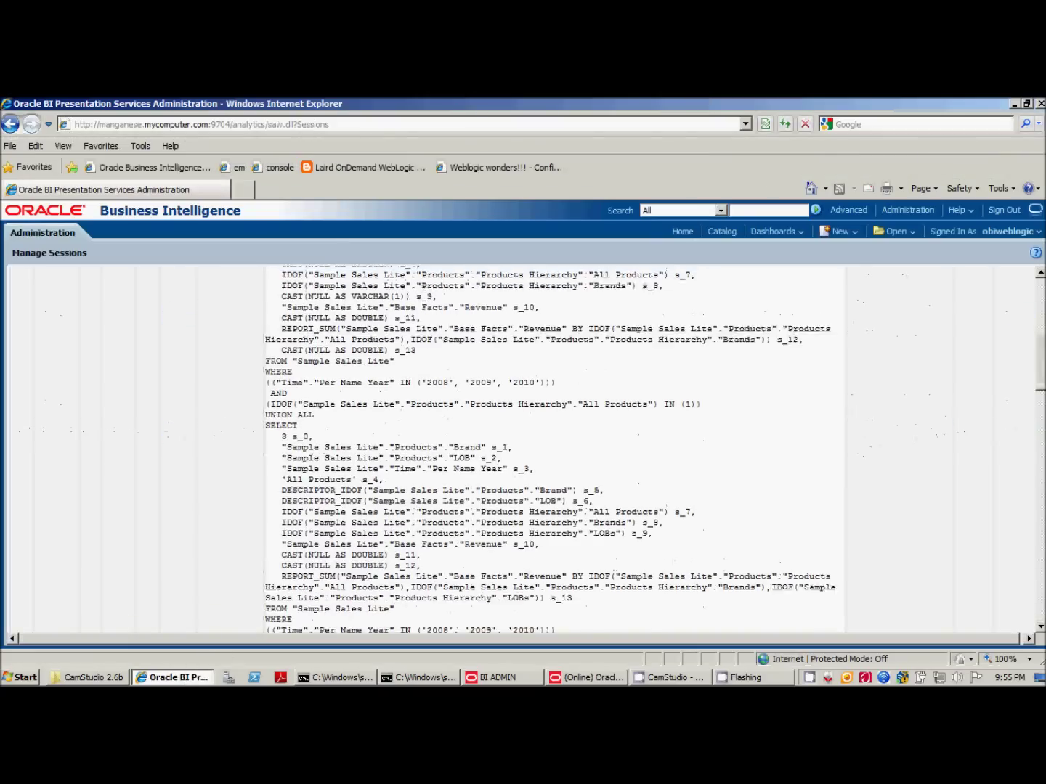
scroll(522, 451, "up", 10)
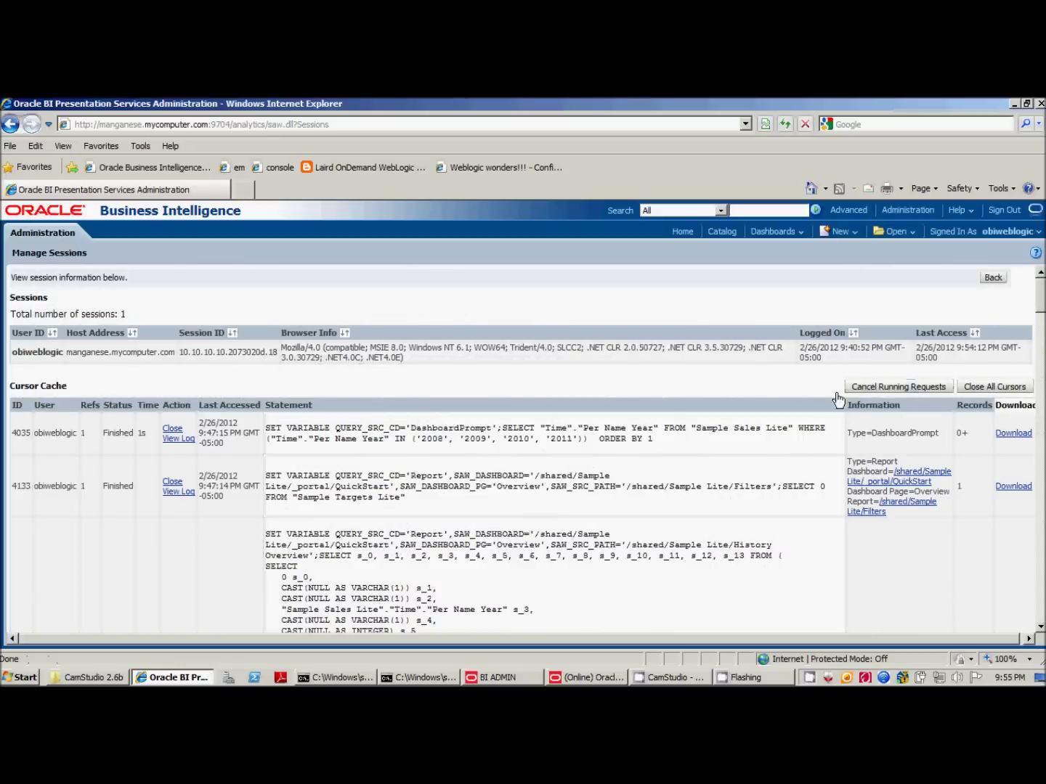
scroll(657, 501, "down", 5)
scroll(657, 502, "down", 10)
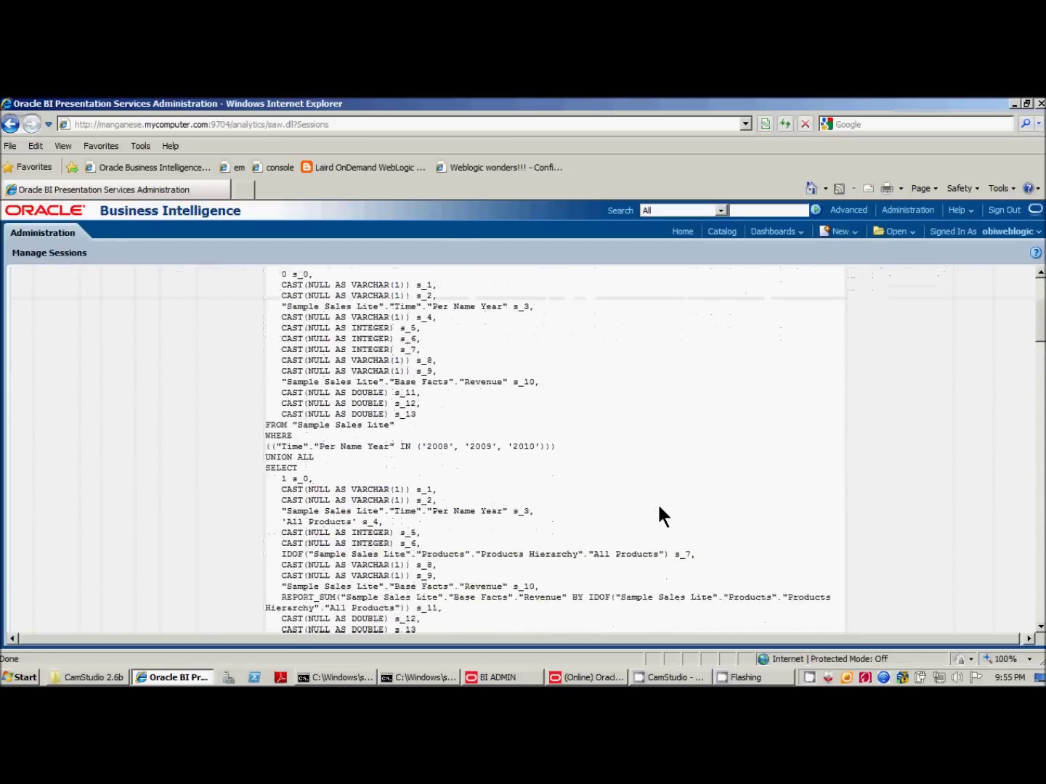
scroll(521, 451, "up", 15)
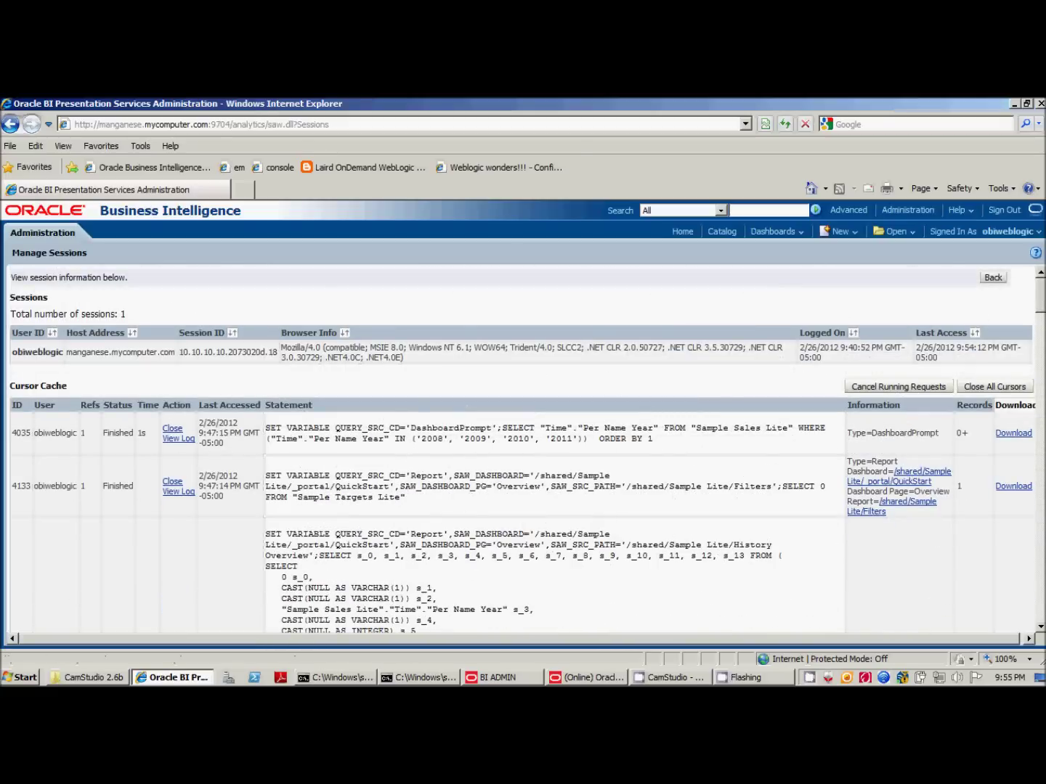
left_click(1011, 388)
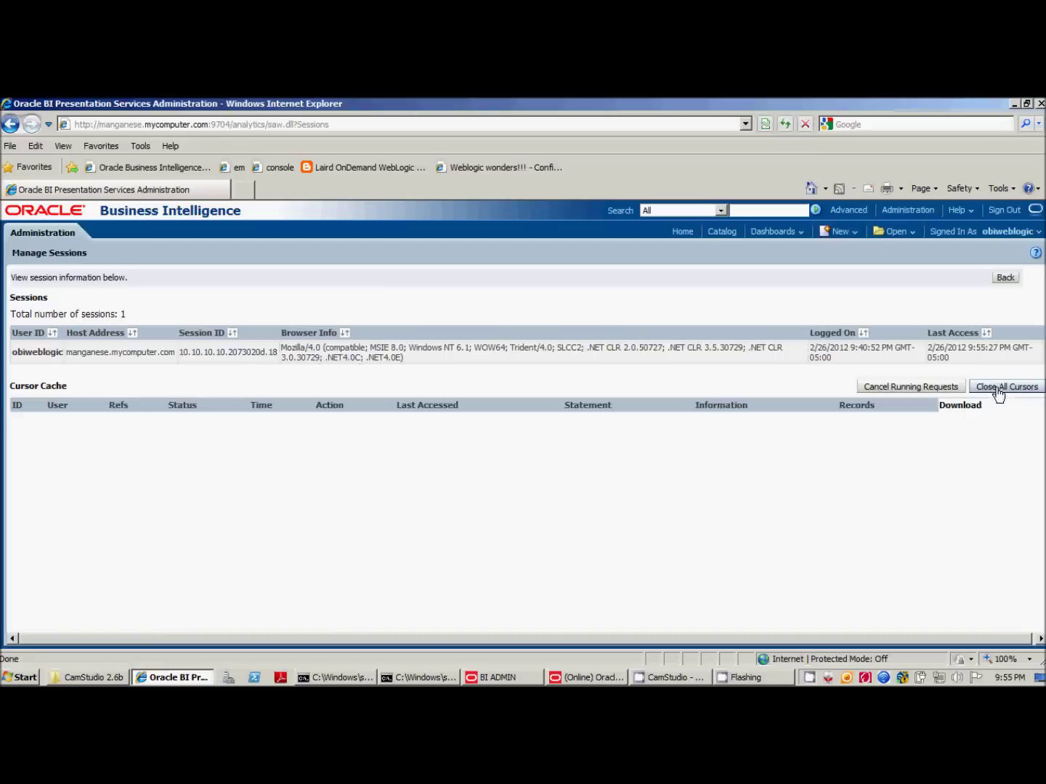
Run the Overview page of the QuickStart dashboard
left_click(801, 234)
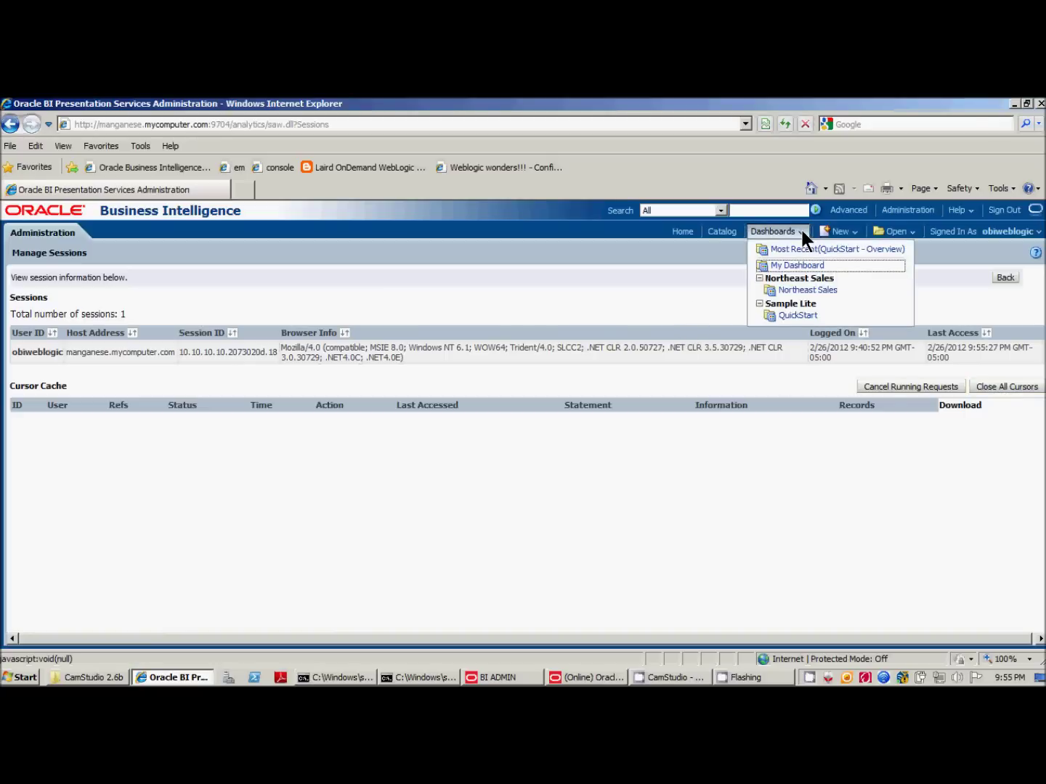
left_click(801, 318)
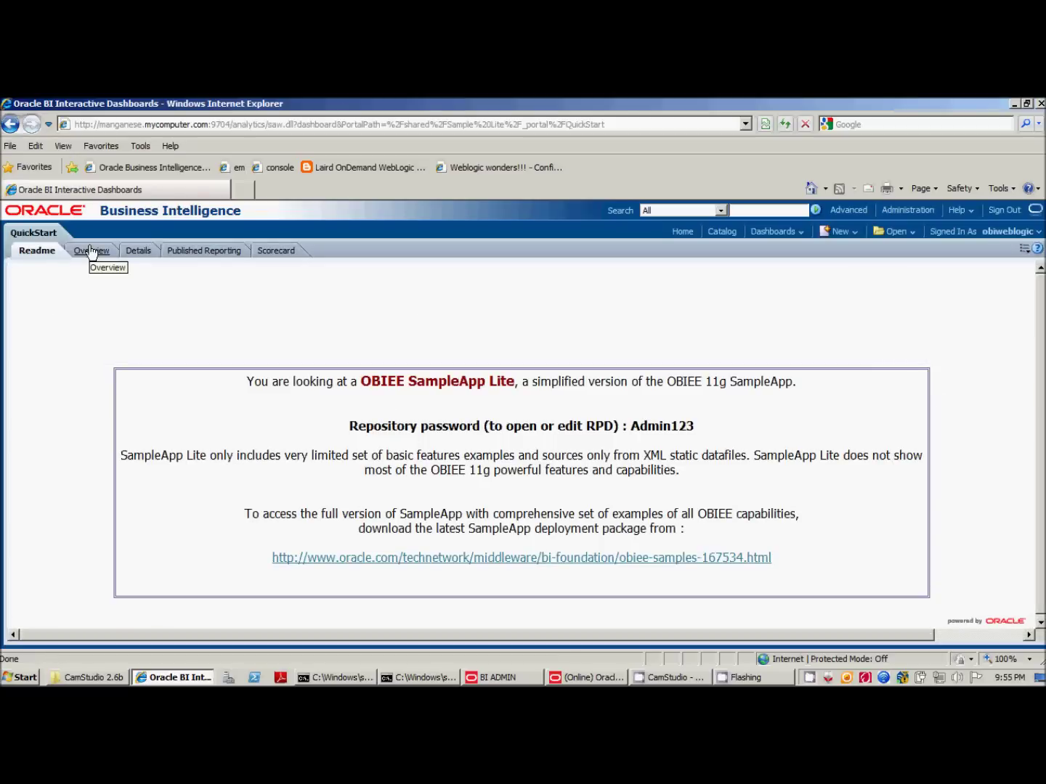
left_click(91, 250)
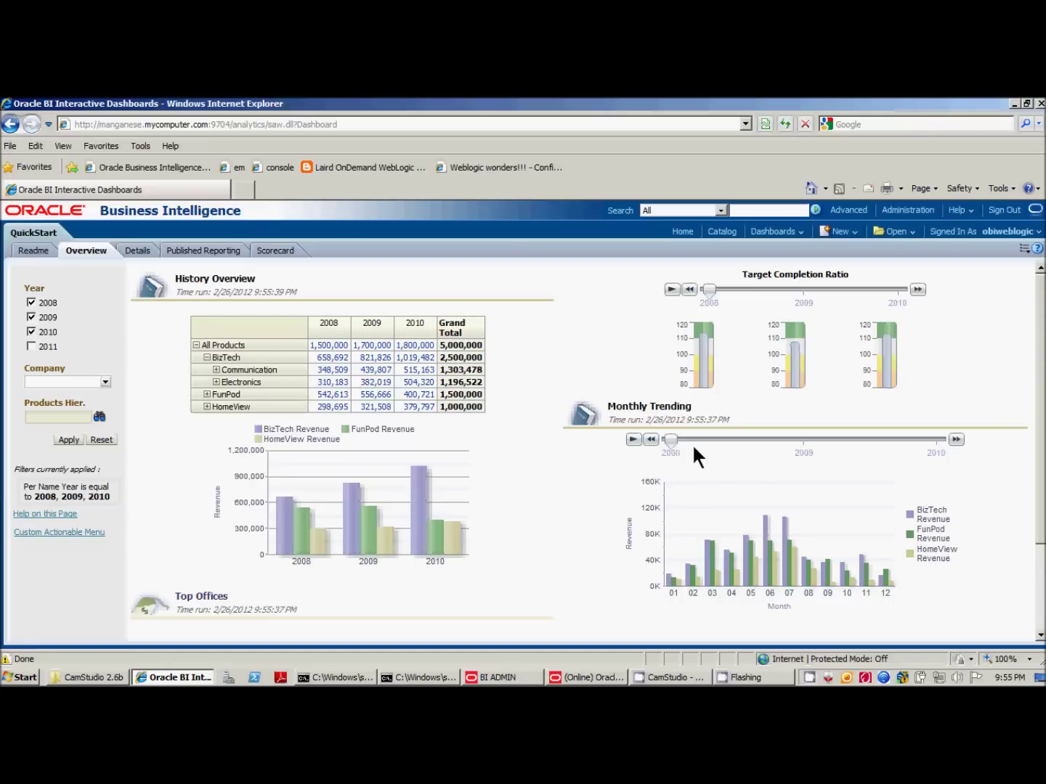
Recheck Manage Sessions for the new cached queries and return to the Administration Tool
left_click(922, 212)
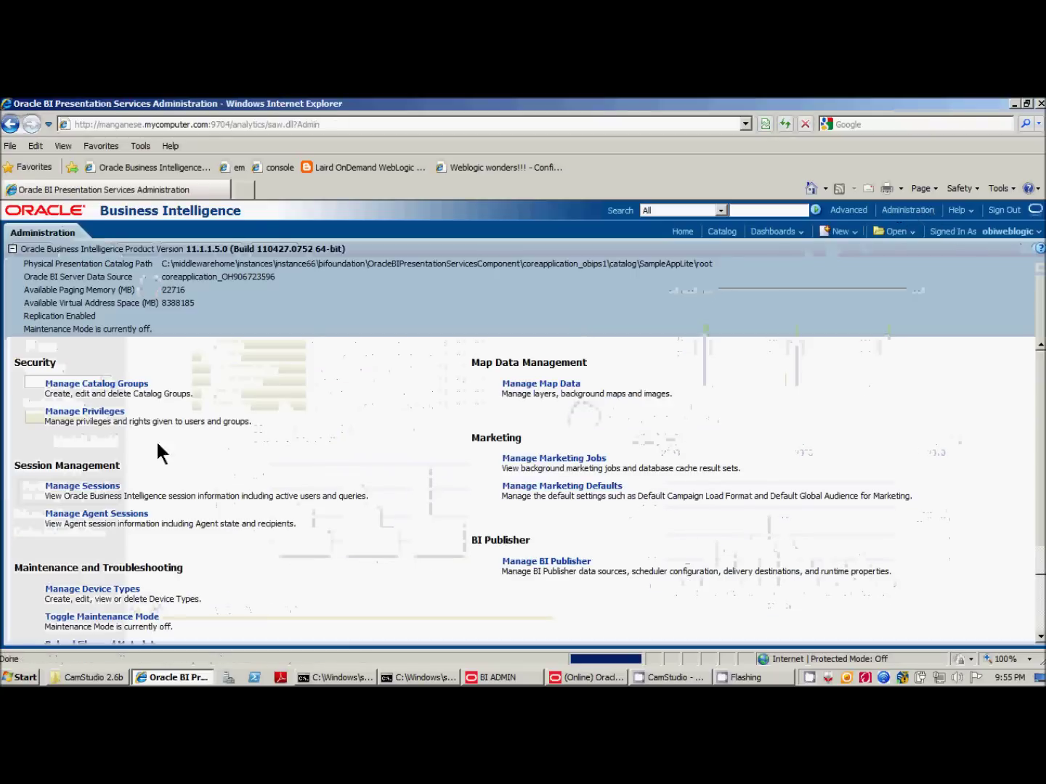
left_click(74, 486)
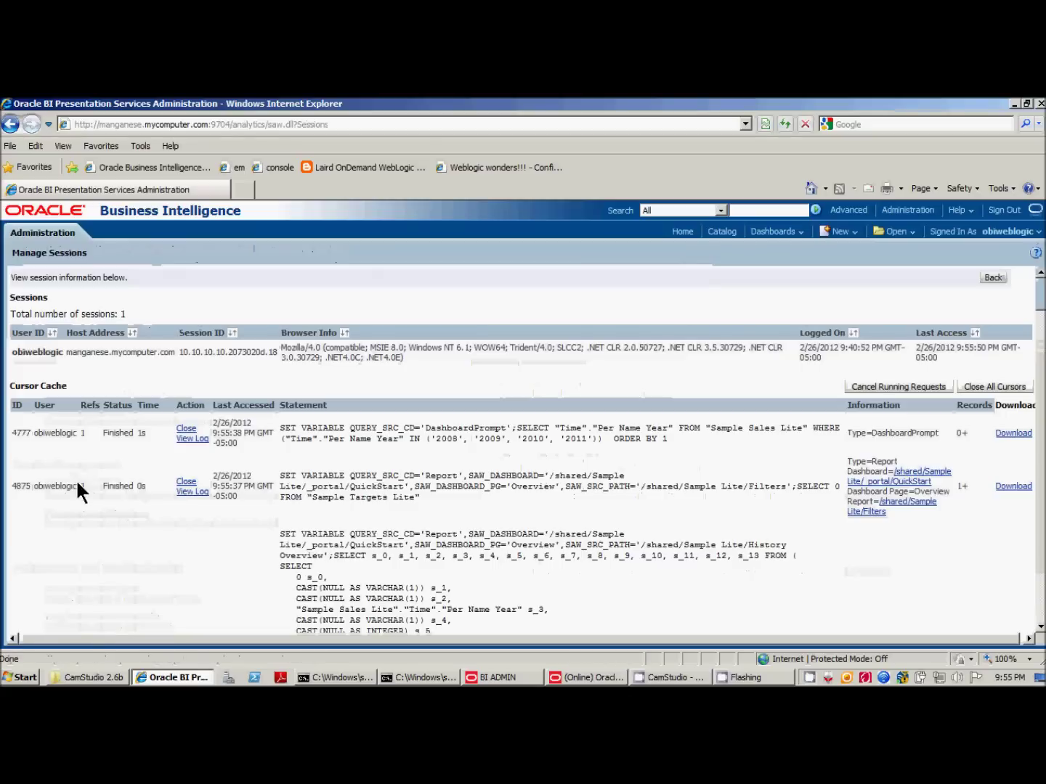
mouse_move(1040, 297)
left_mouse_down()
mouse_move(1041, 372)
mouse_move(1040, 287)
left_mouse_up()
left_click(589, 669)
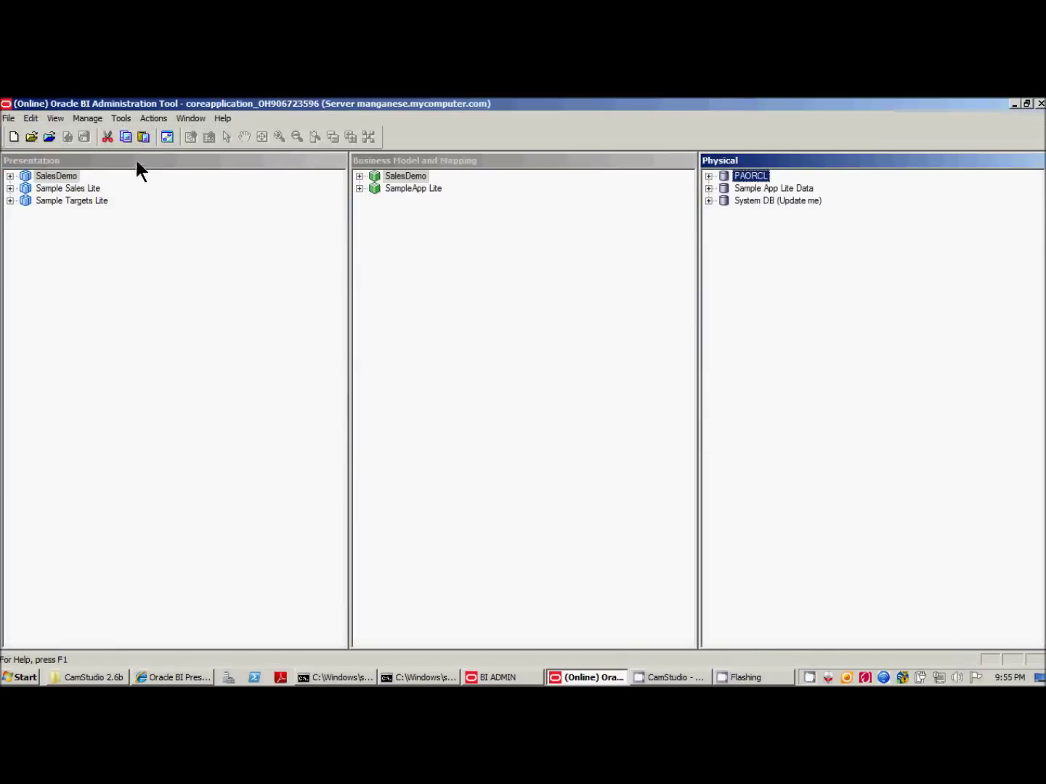
Open Cache Manager and view the Show Info summary of 11 entries and hit statistics
left_click(88, 118)
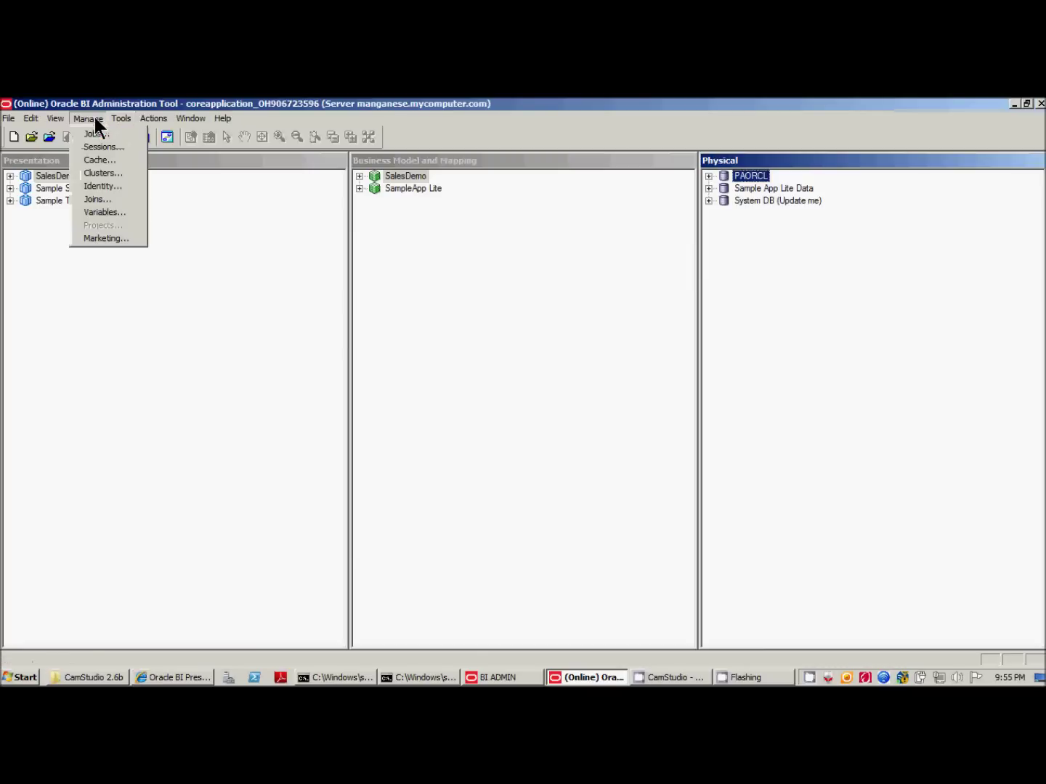
left_click(101, 161)
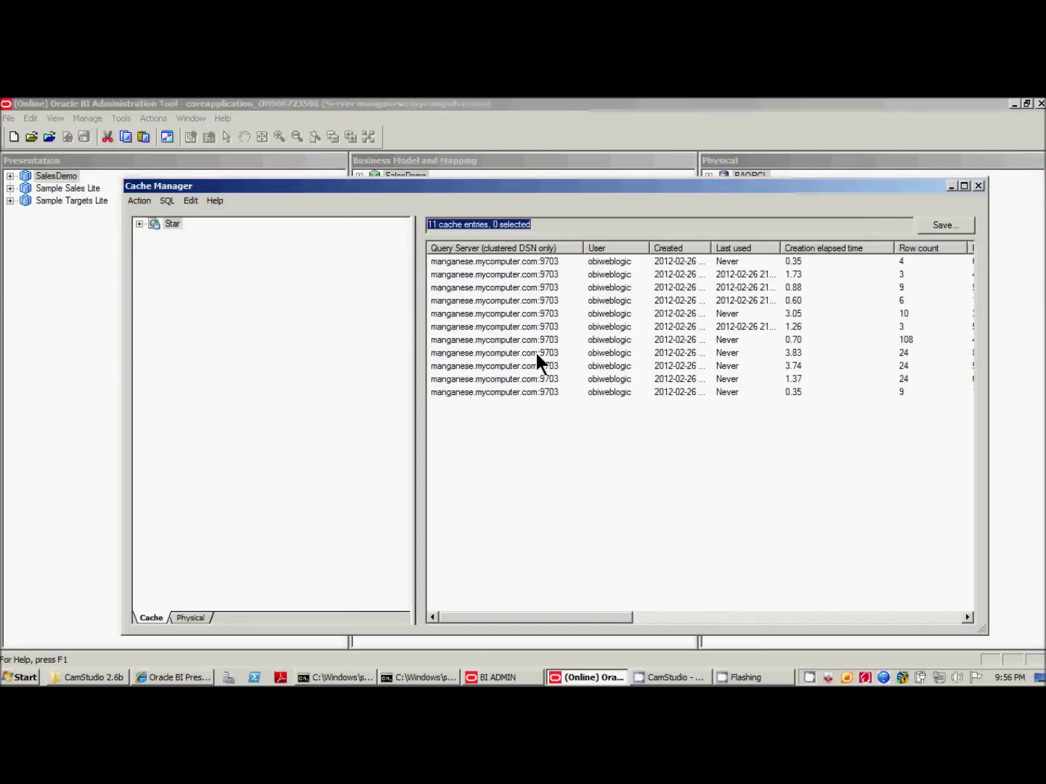
left_click(520, 262)
right_click(519, 262)
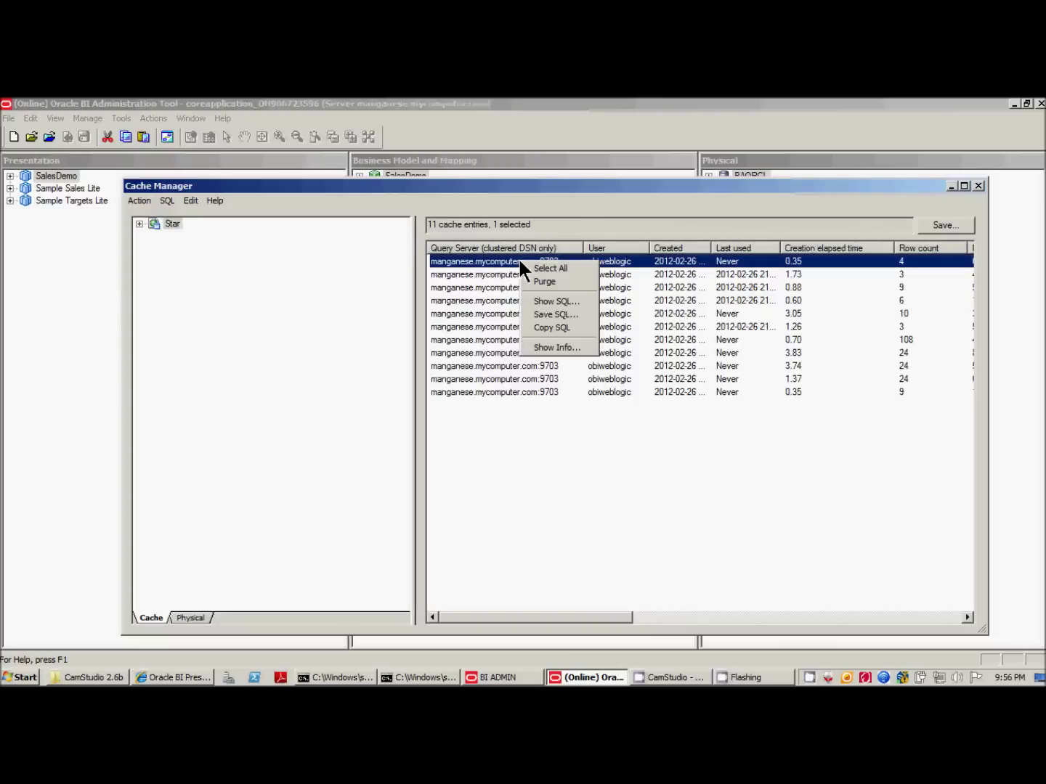
left_click(560, 348)
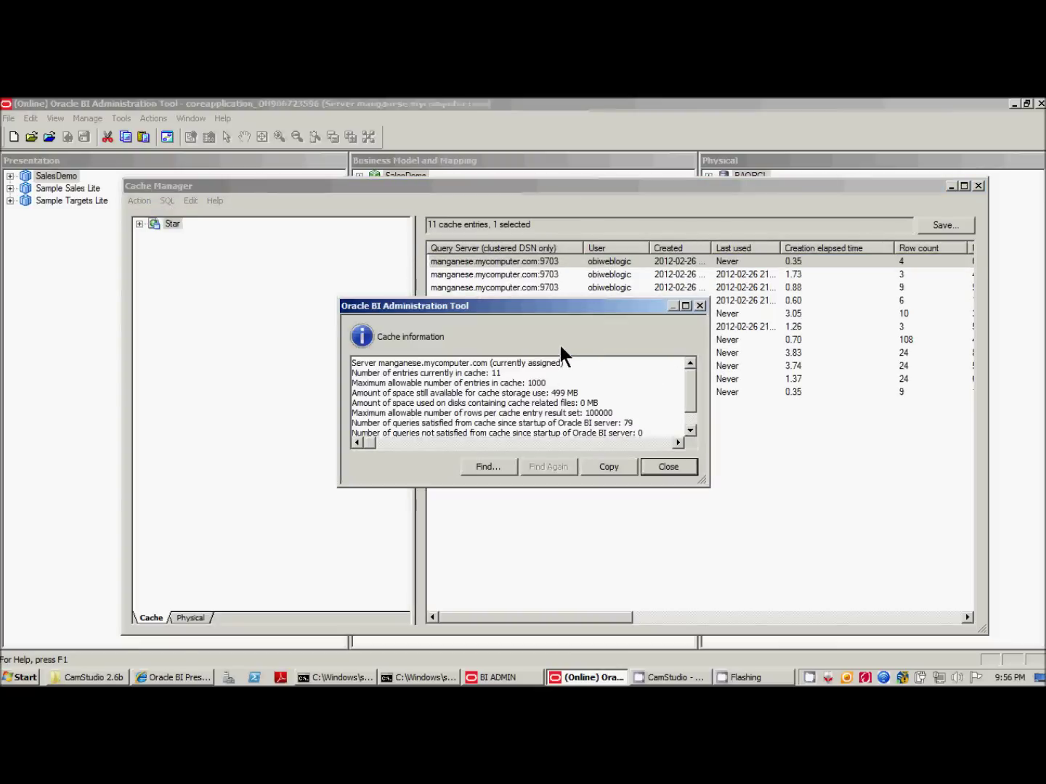
mouse_move(695, 377)
left_mouse_down()
mouse_move(694, 393)
mouse_move(694, 371)
left_mouse_up()
left_click_drag(695, 393, 692, 397)
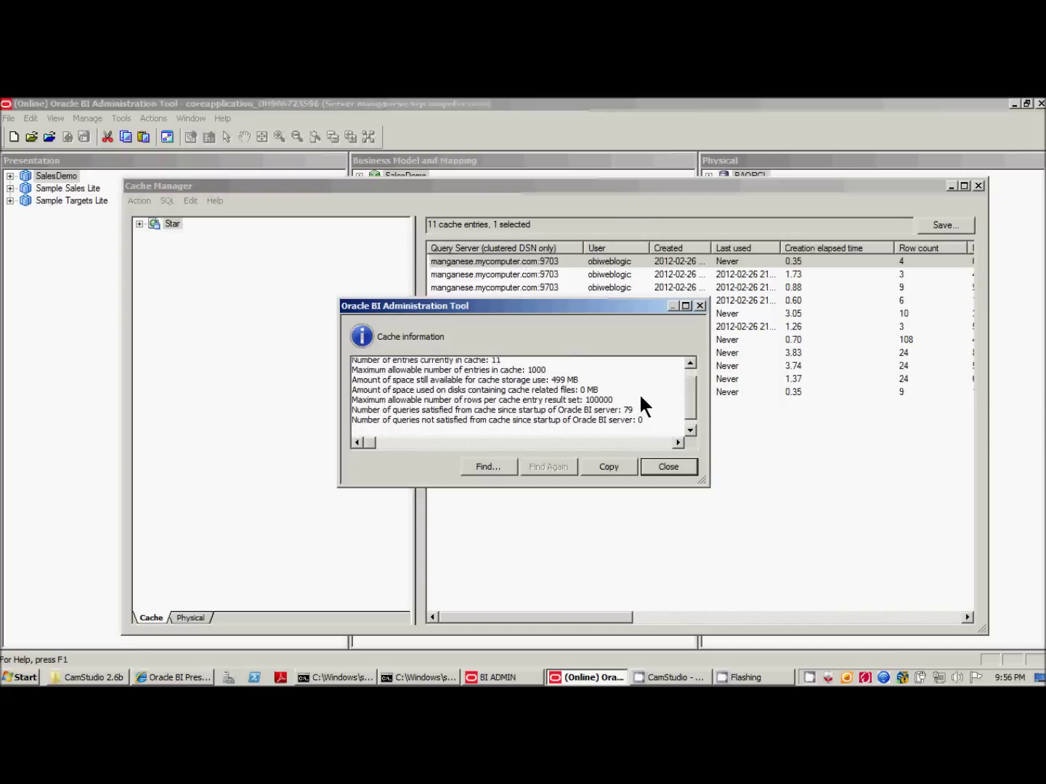
mouse_move(695, 397)
left_mouse_down()
mouse_move(692, 414)
mouse_move(696, 393)
left_mouse_up()
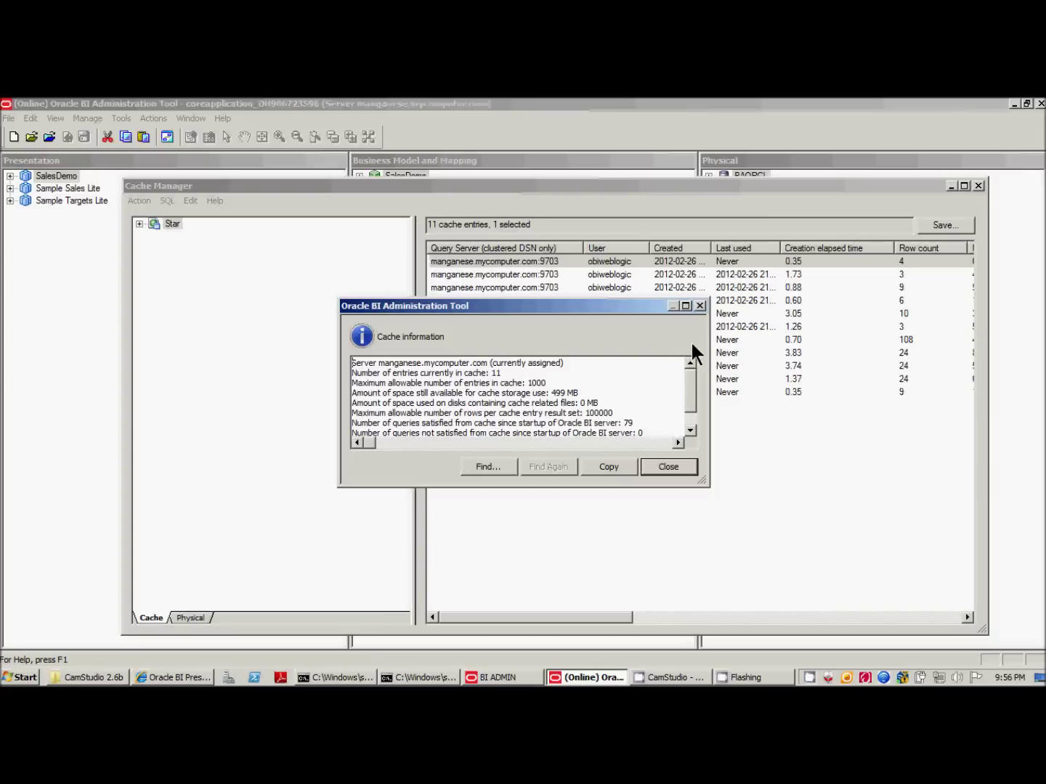
left_click(702, 306)
Sort cache entries by creation date, last used, elapsed time and row count, and widen Cache Manager
left_click(441, 299)
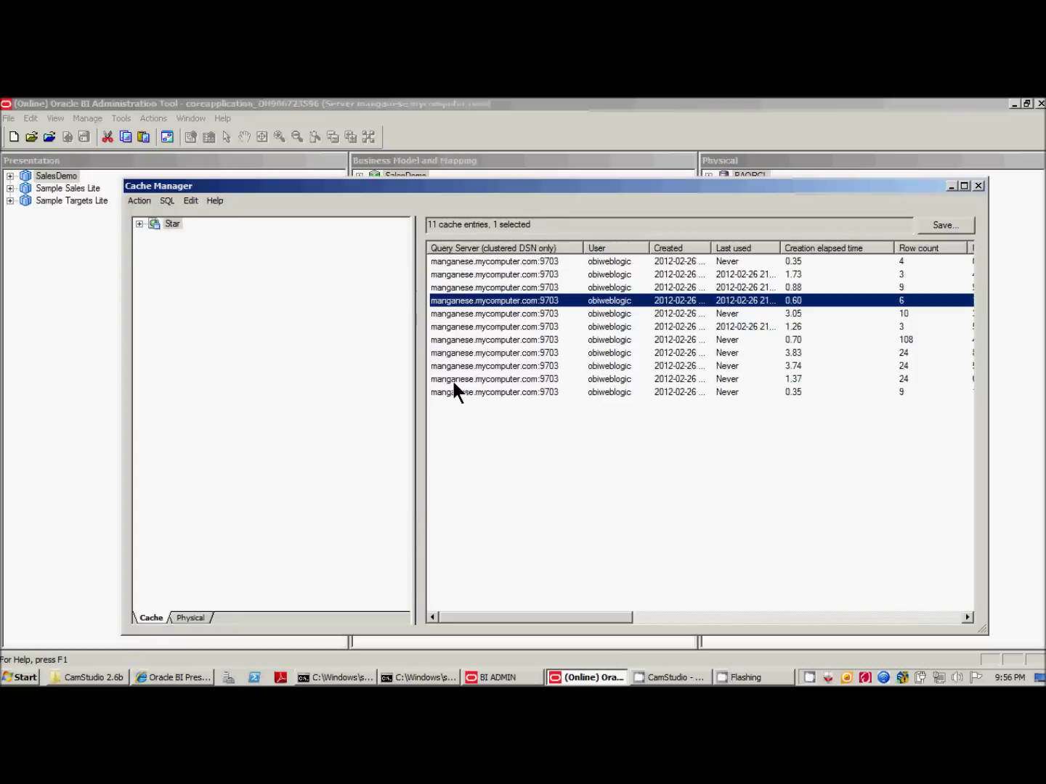
left_click(695, 249)
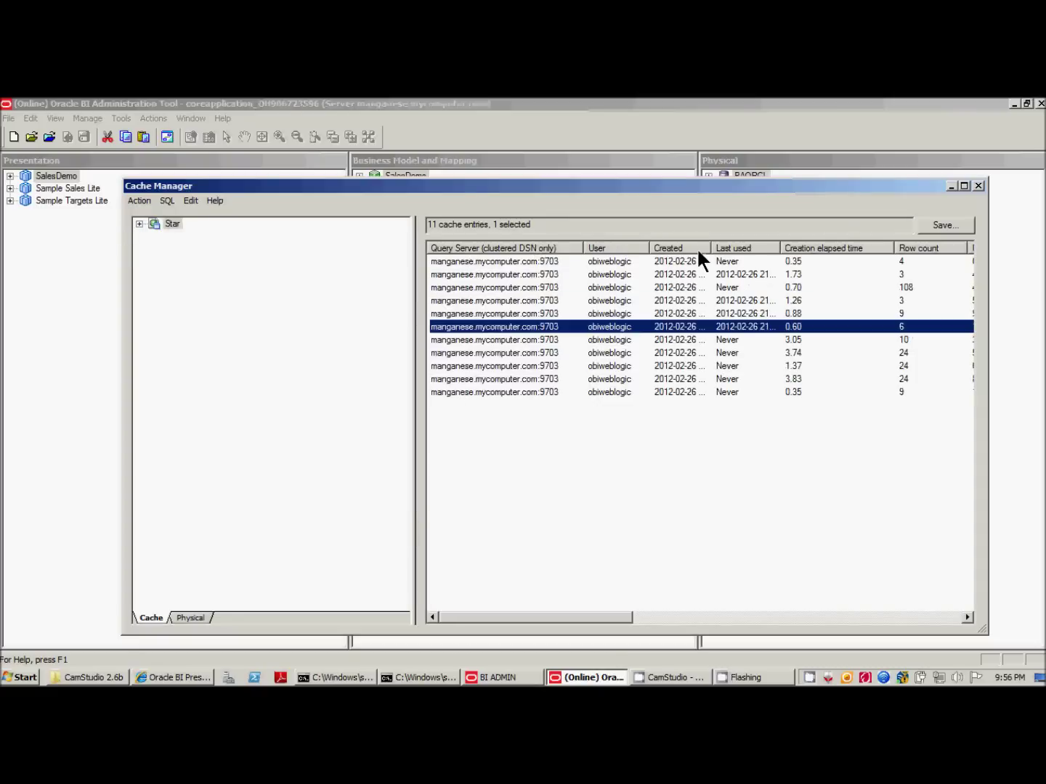
left_click(750, 250)
left_click(807, 248)
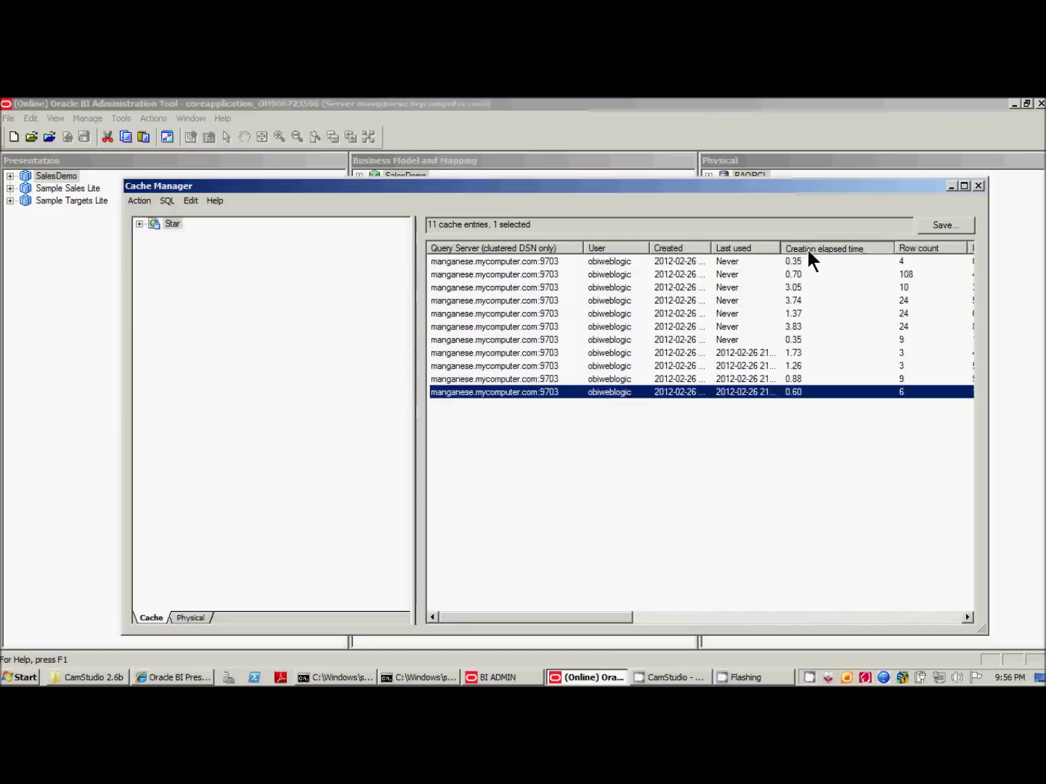
left_click(937, 248)
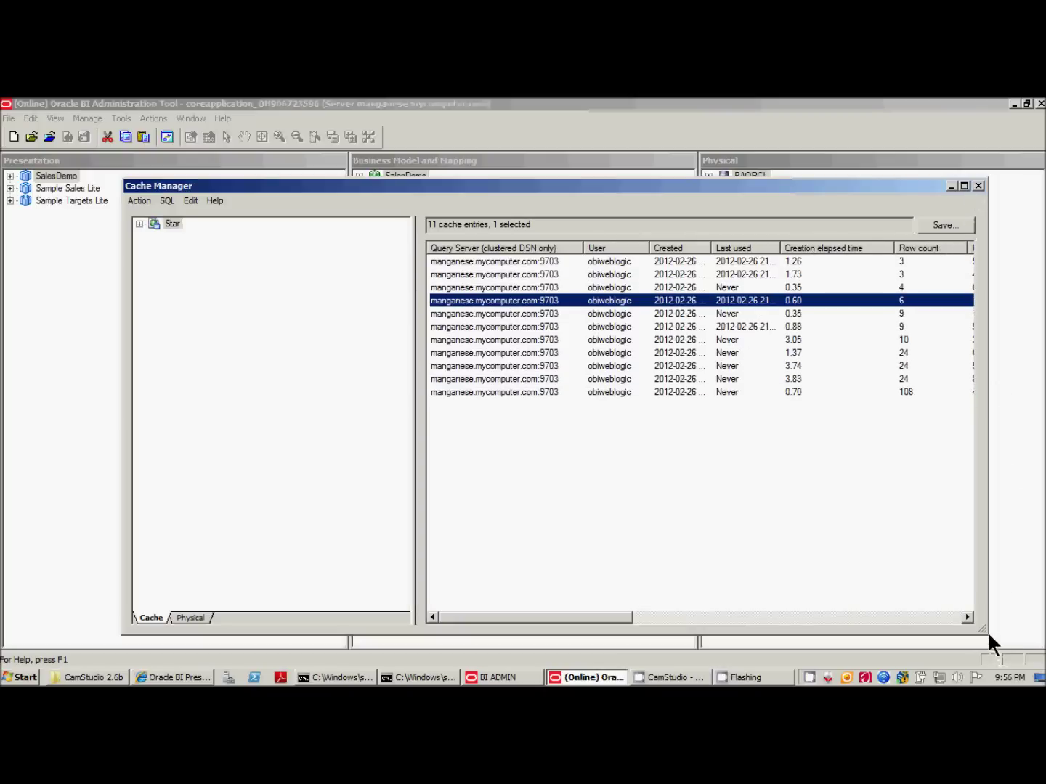
left_click_drag(985, 627, 1030, 635)
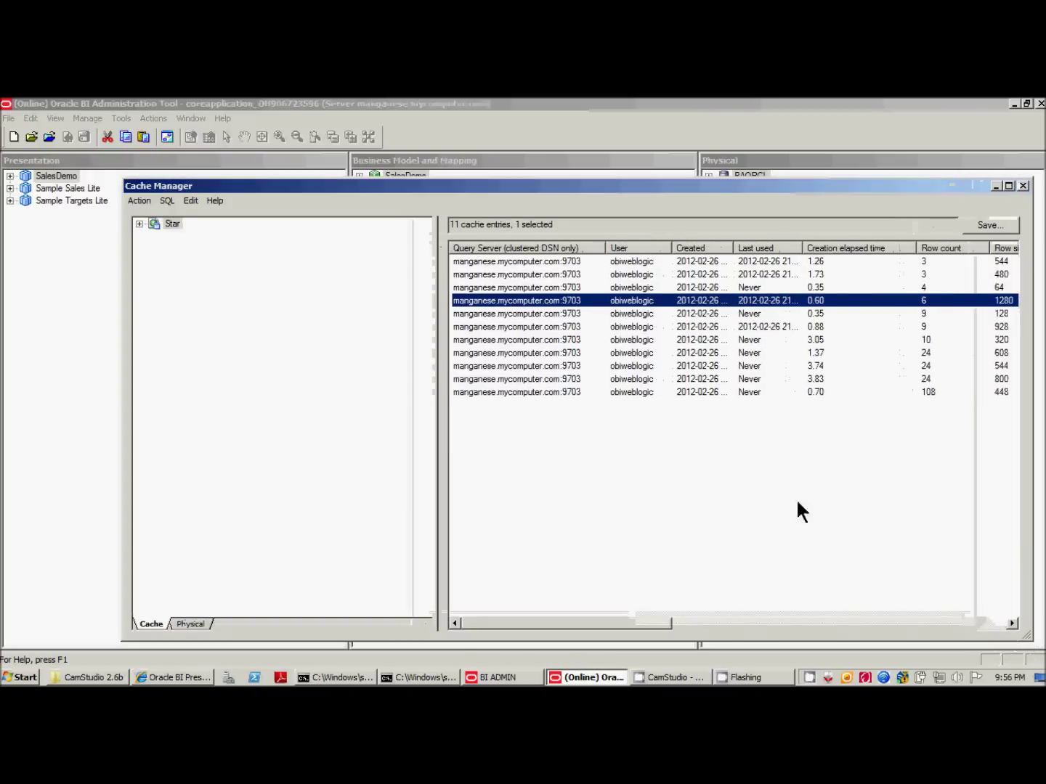
Expand Star > SampleApp Lite > obiweblogic and bring up actions for the 0.60 entry
left_click(139, 224)
left_click(154, 236)
left_click(199, 235)
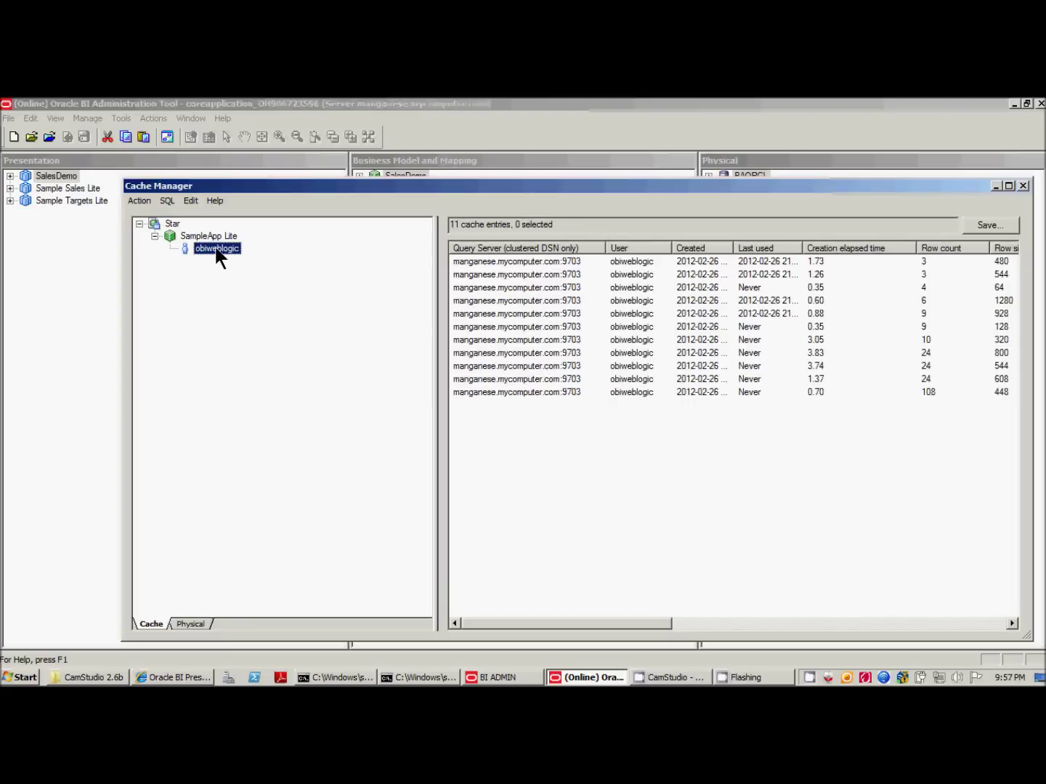
left_click(214, 237)
left_click(227, 246)
left_click(502, 303)
right_click(502, 301)
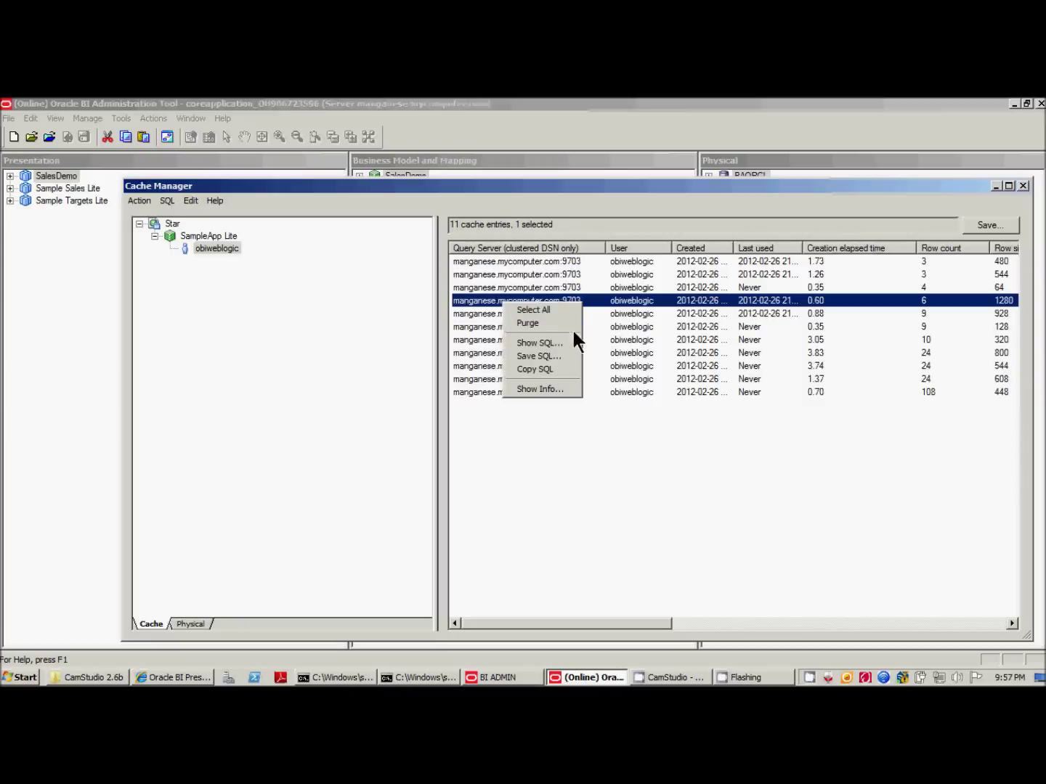
View the cached query's logical SQL, then close it
left_click(536, 347)
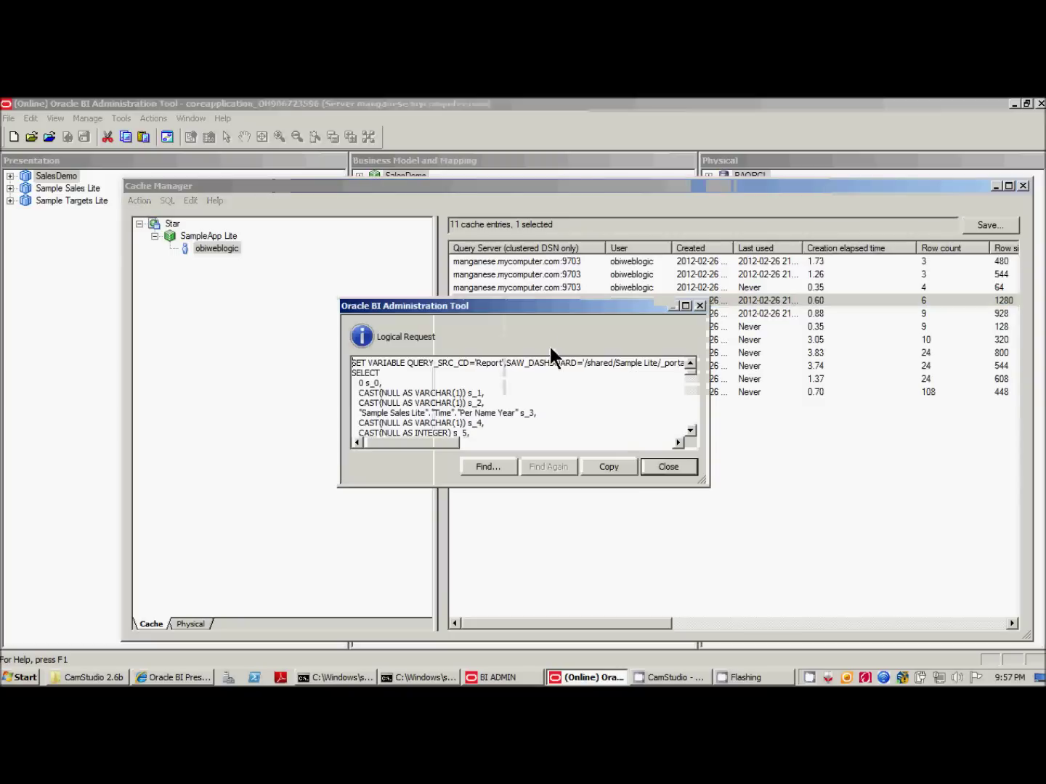
left_click_drag(693, 375, 703, 347)
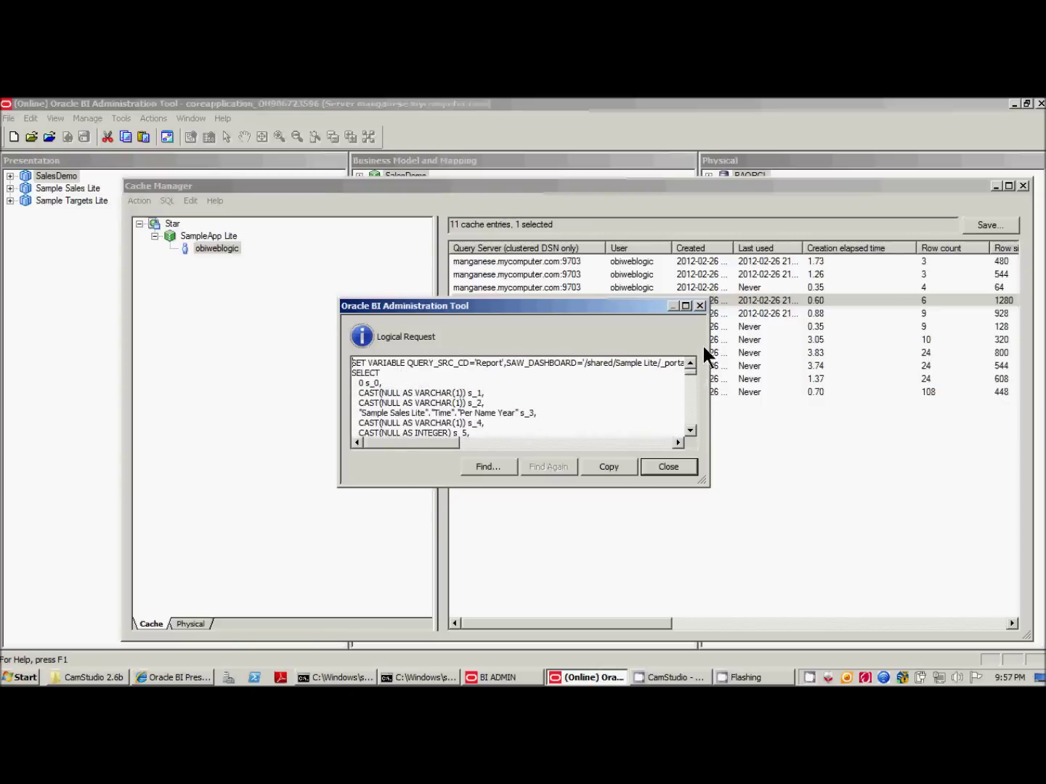
left_click(700, 306)
Purge the 0.88 cache entry and acknowledge the success message
left_click(559, 312)
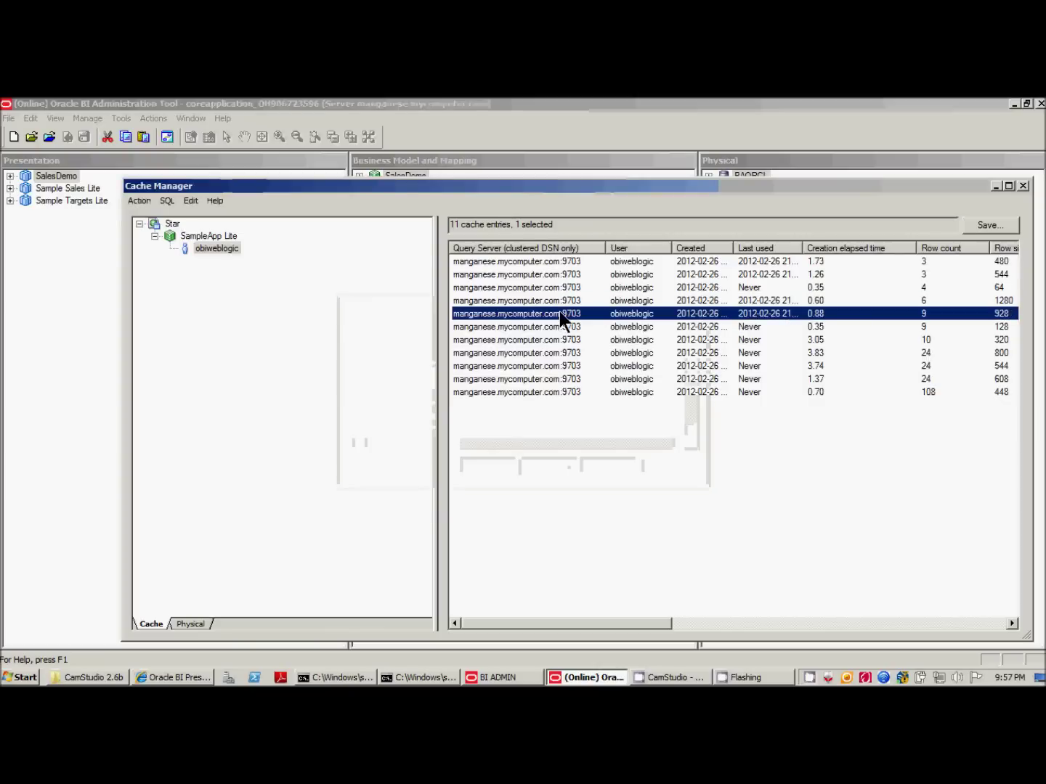
right_click(508, 313)
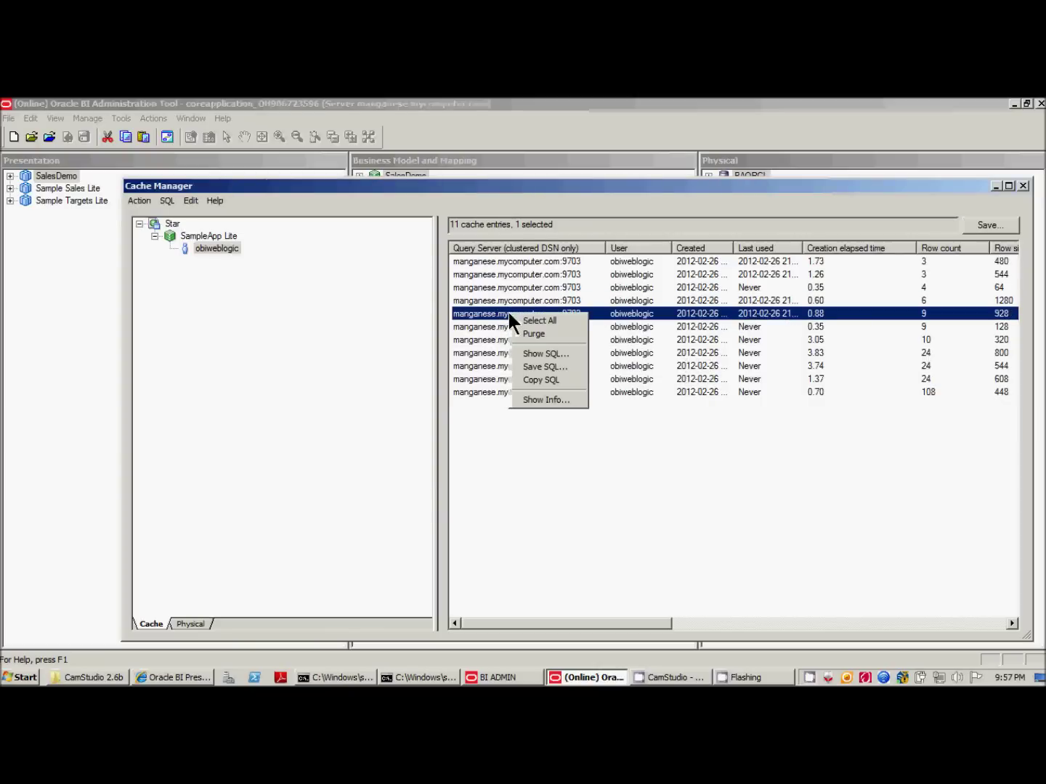
left_click(558, 333)
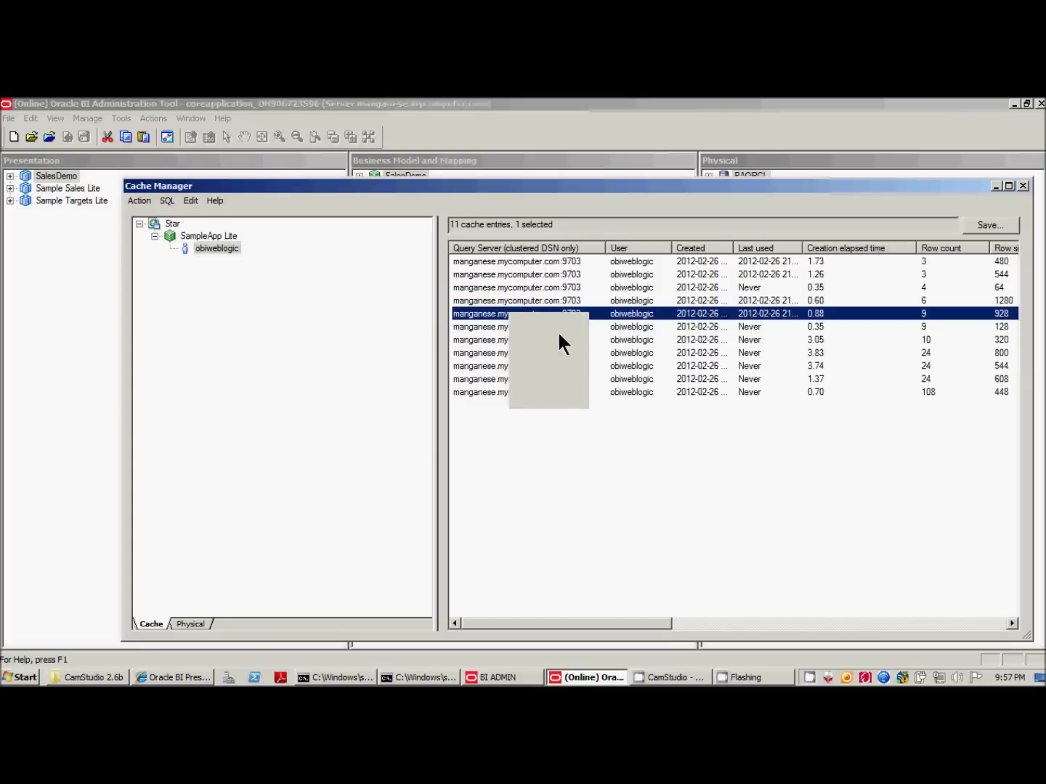
left_click(658, 448)
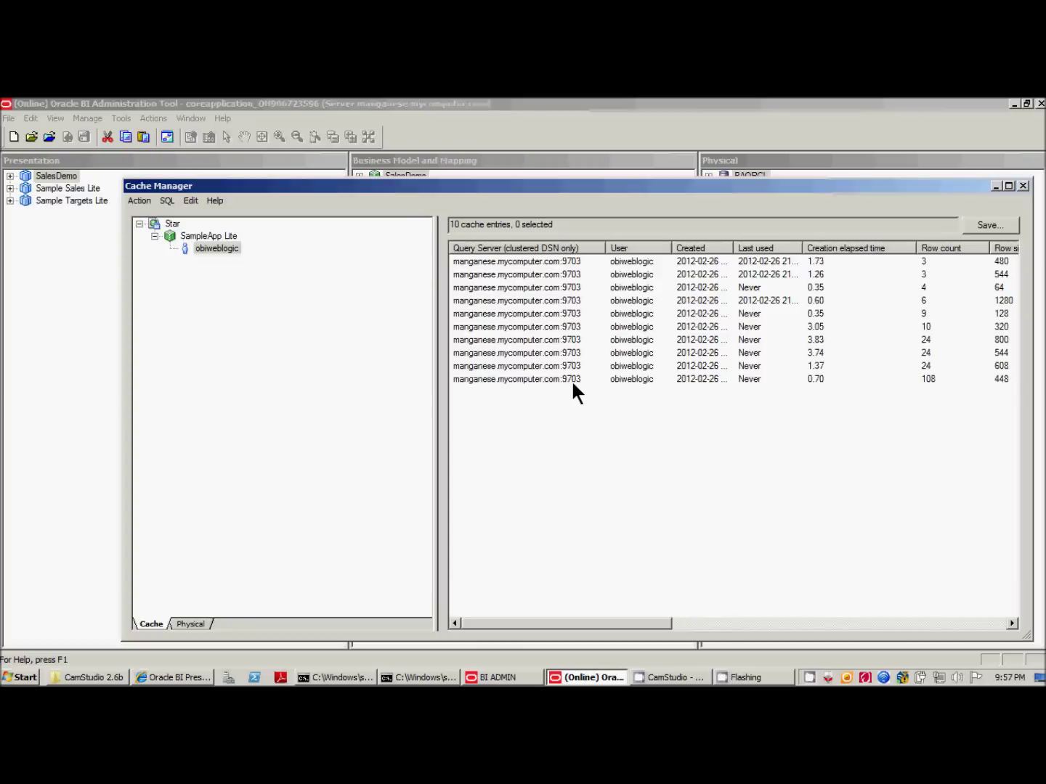
Select a range of entries, then all 10 entries, and finally deselect them
left_click(544, 380)
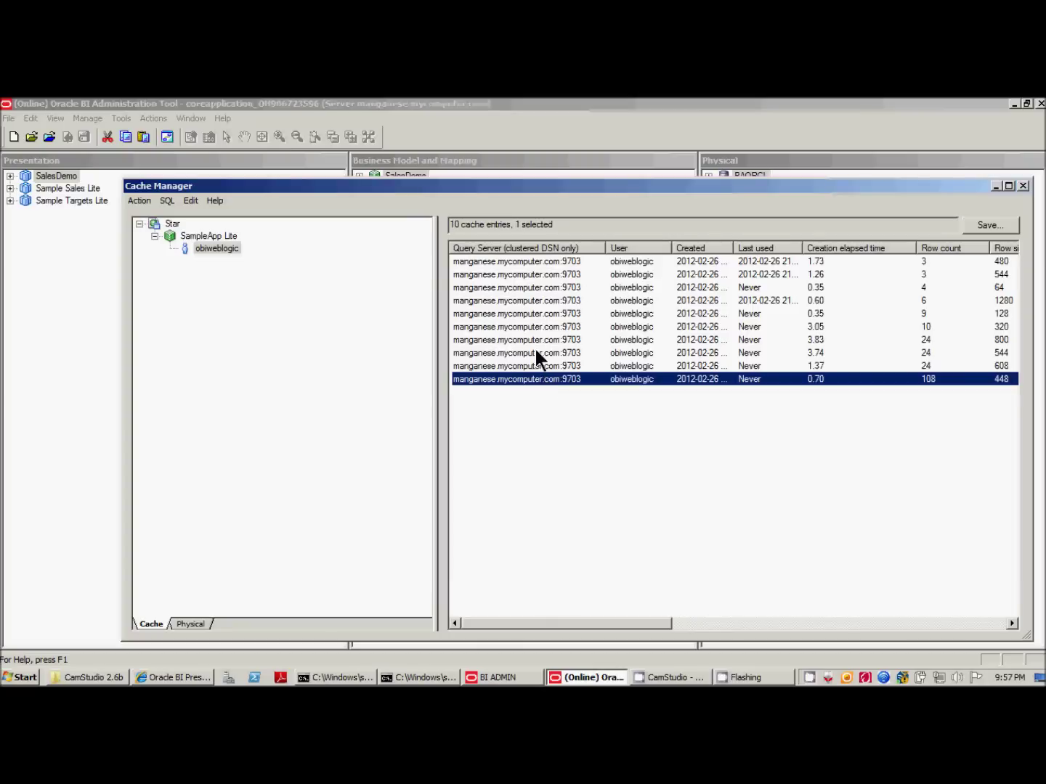
left_click(534, 302, "shift")
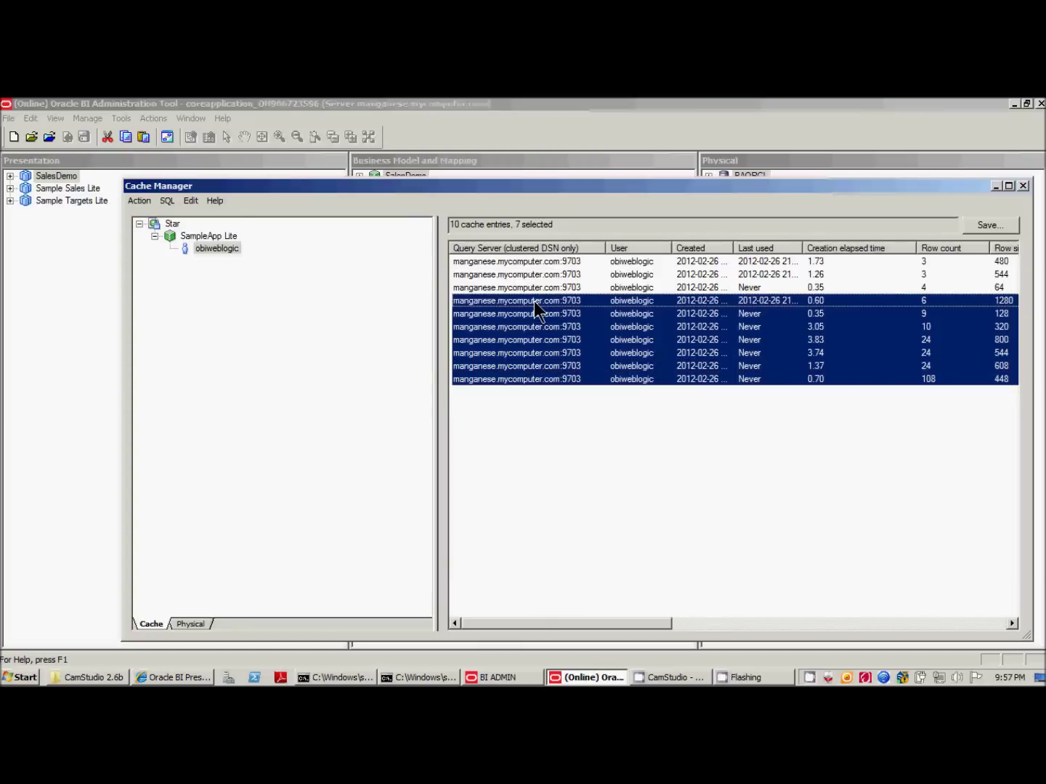
right_click(533, 300)
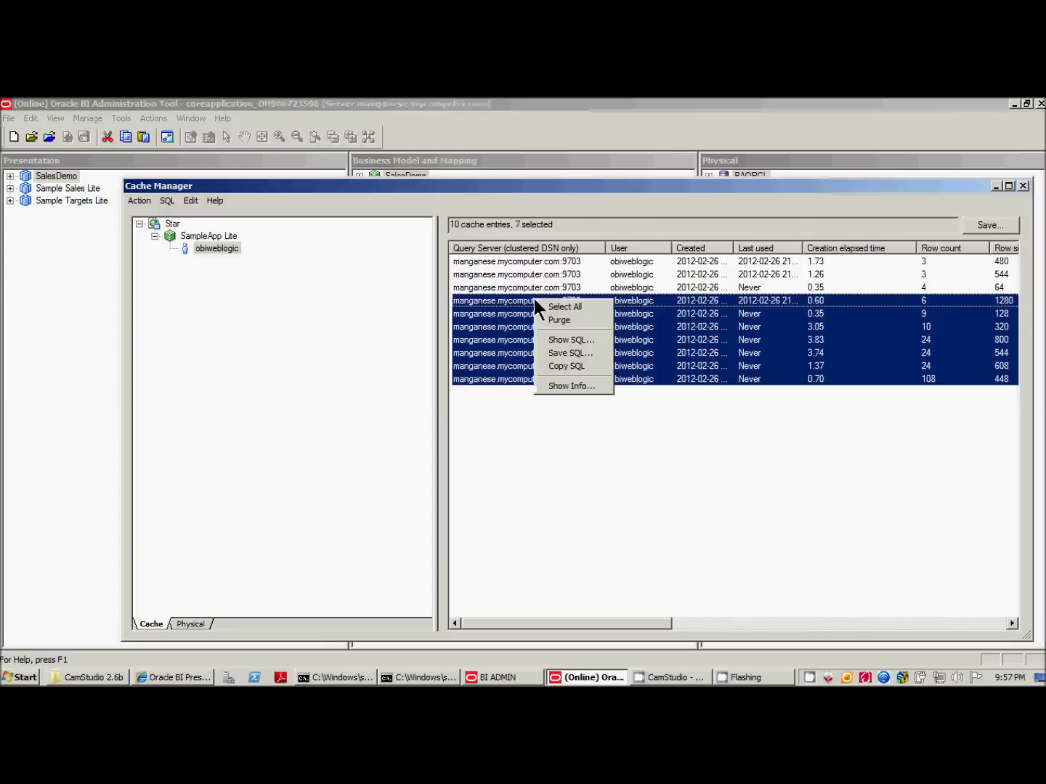
left_click(574, 309)
right_click(570, 304)
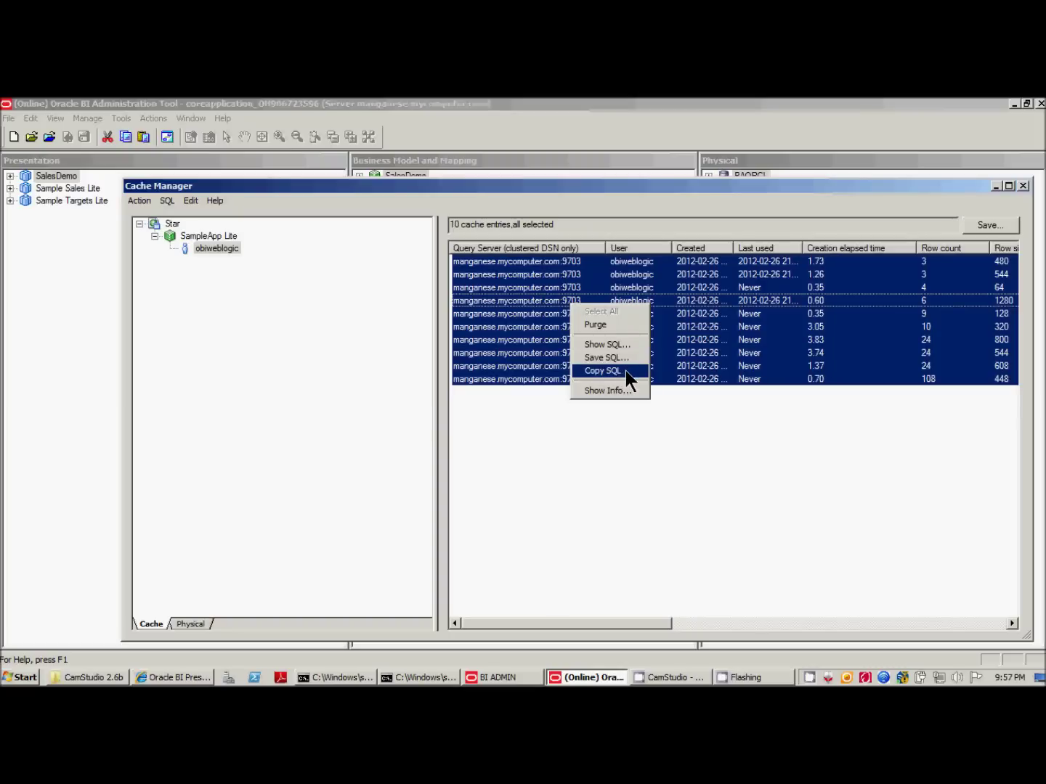
left_click(535, 427)
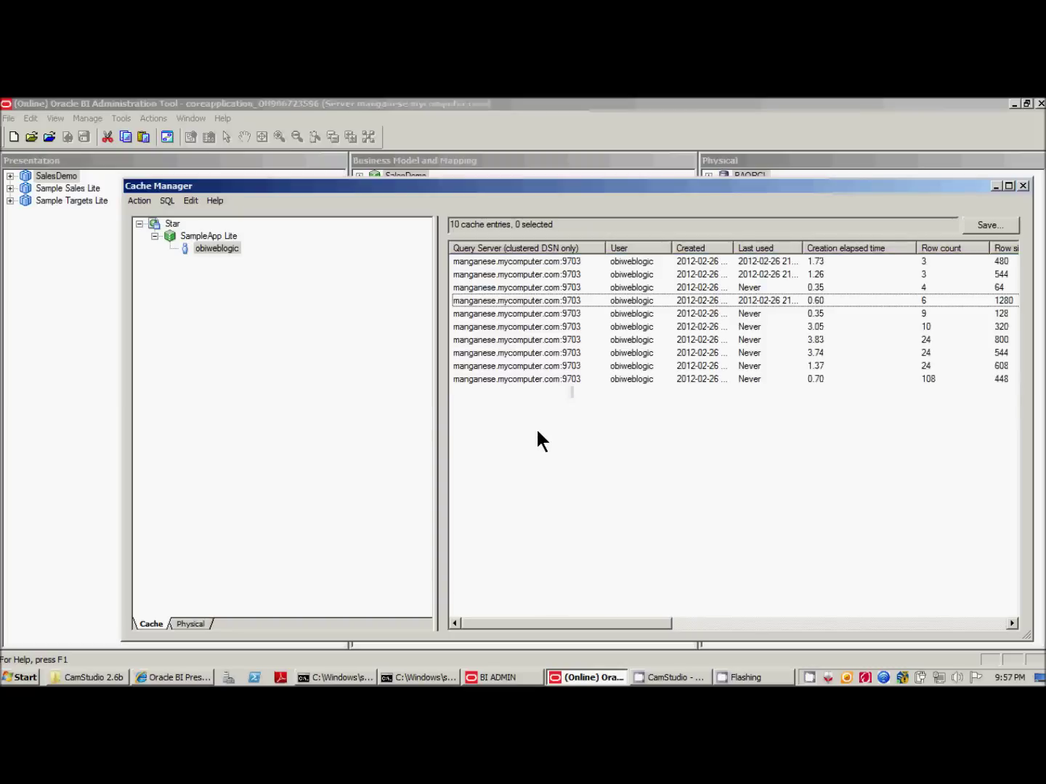
Close Cache Manager and open the checked-out SAMP_OFFICES_D table properties under Sample App Lite Data
left_click(1023, 187)
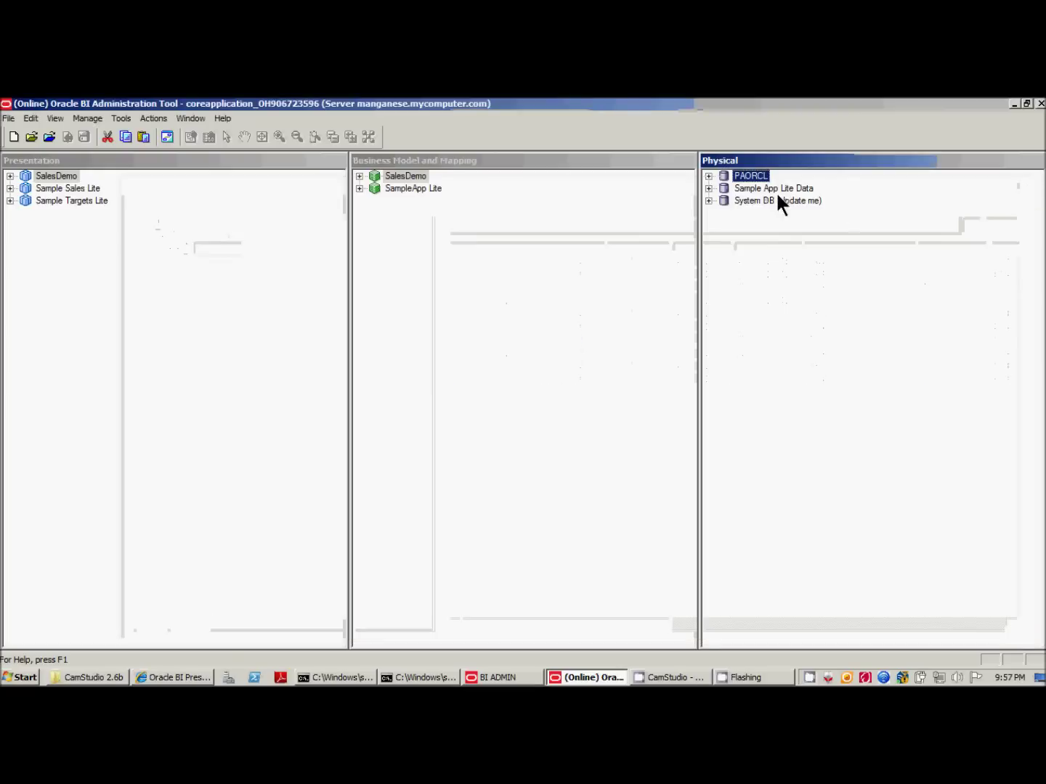
left_click(708, 188)
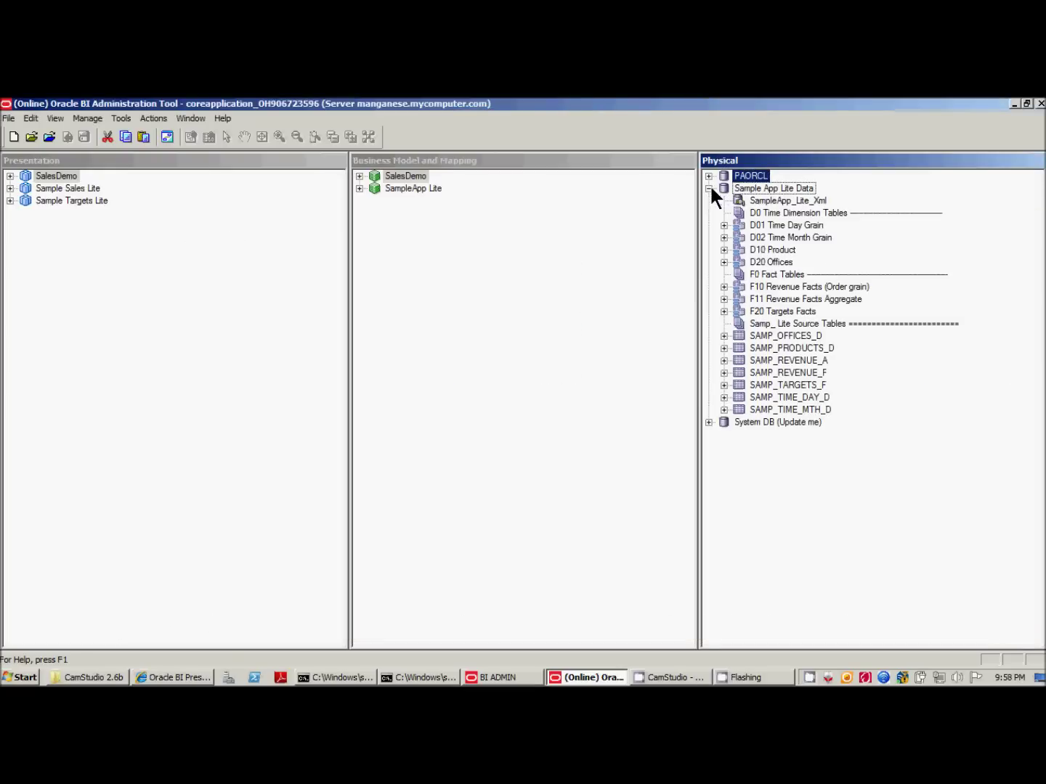
left_click(723, 336)
double_click(761, 336)
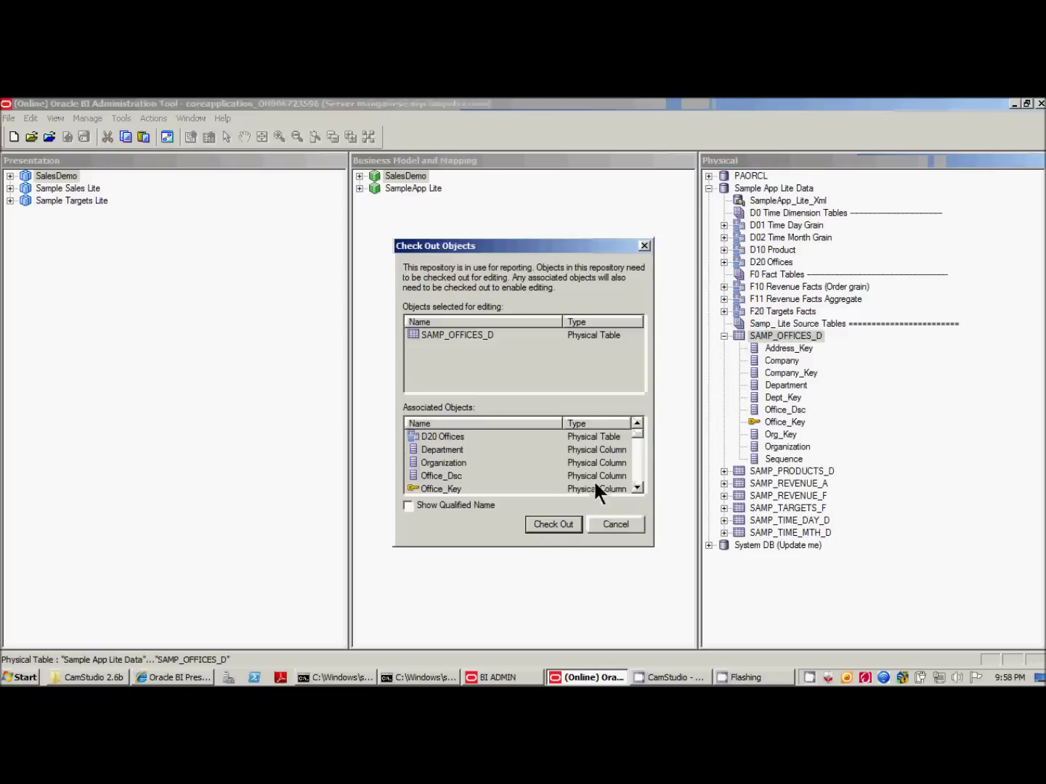
left_click(551, 525)
left_click_drag(562, 193, 673, 101)
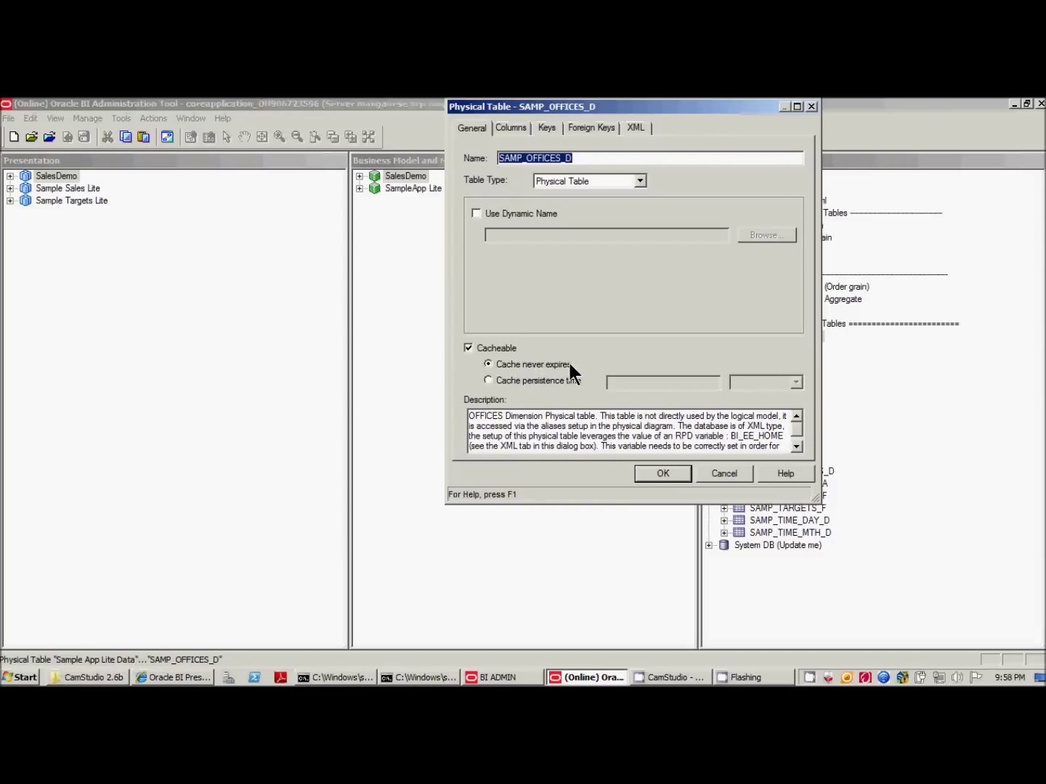
Enable cache expiry, try persistence value 8 with hours and days units, then cancel the changes
left_click(517, 380)
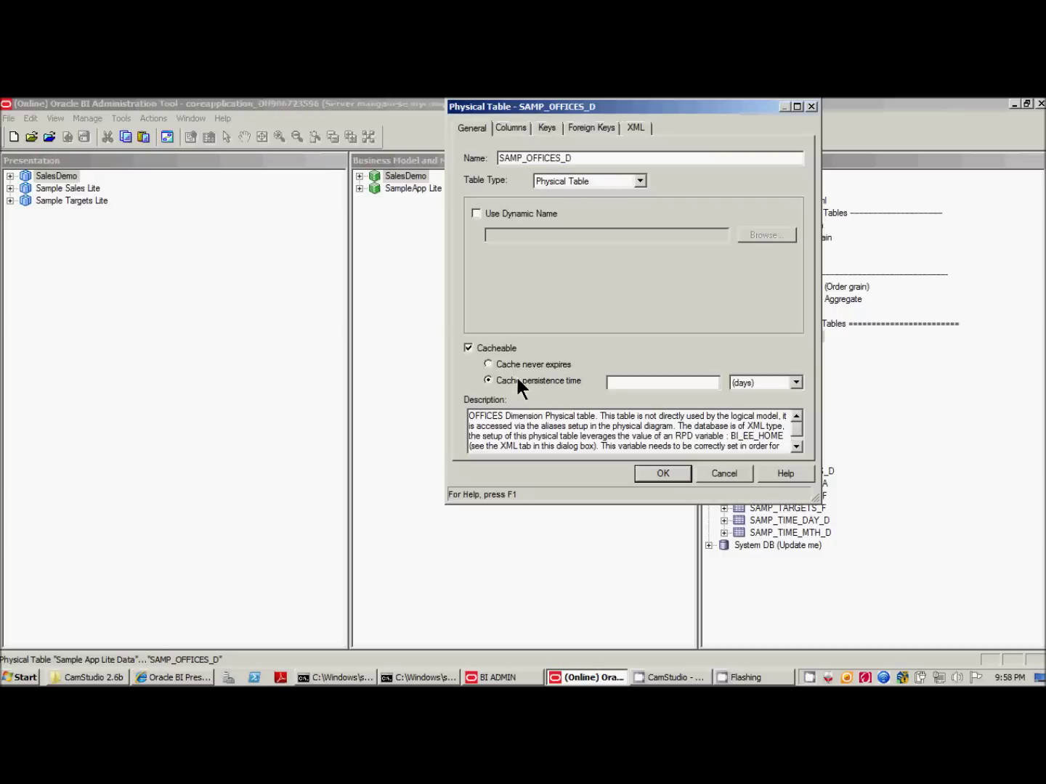
left_click(662, 384)
type("8")
left_click(794, 384)
left_click(793, 384)
left_click(791, 382)
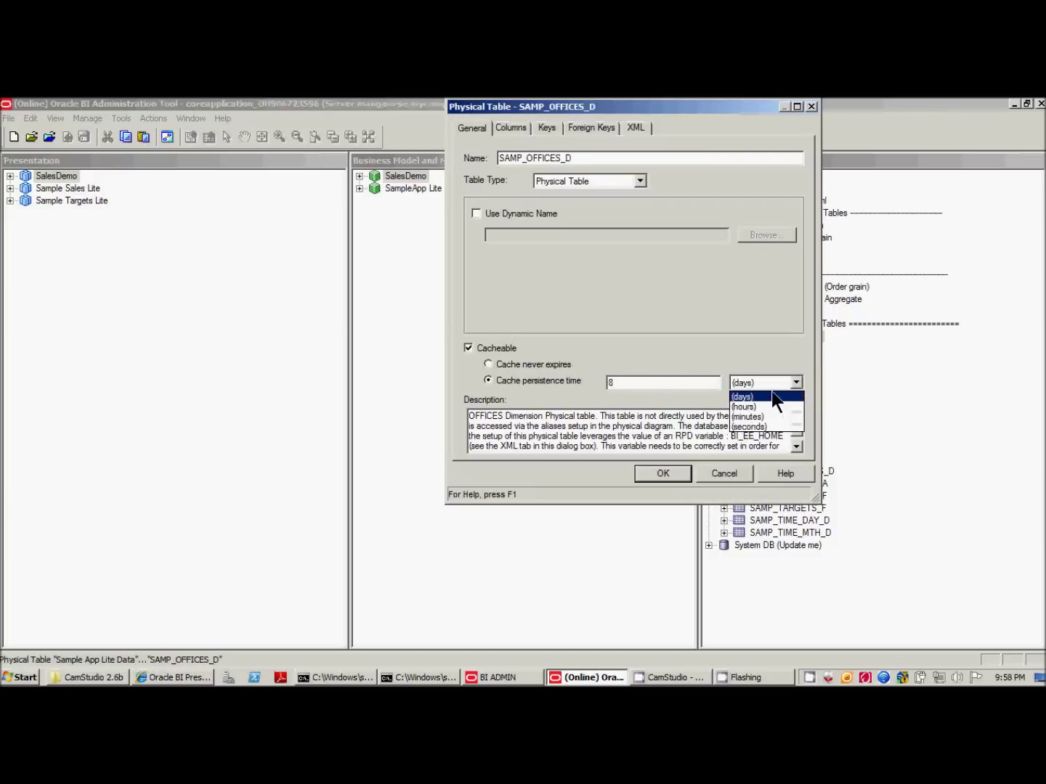
left_click(768, 405)
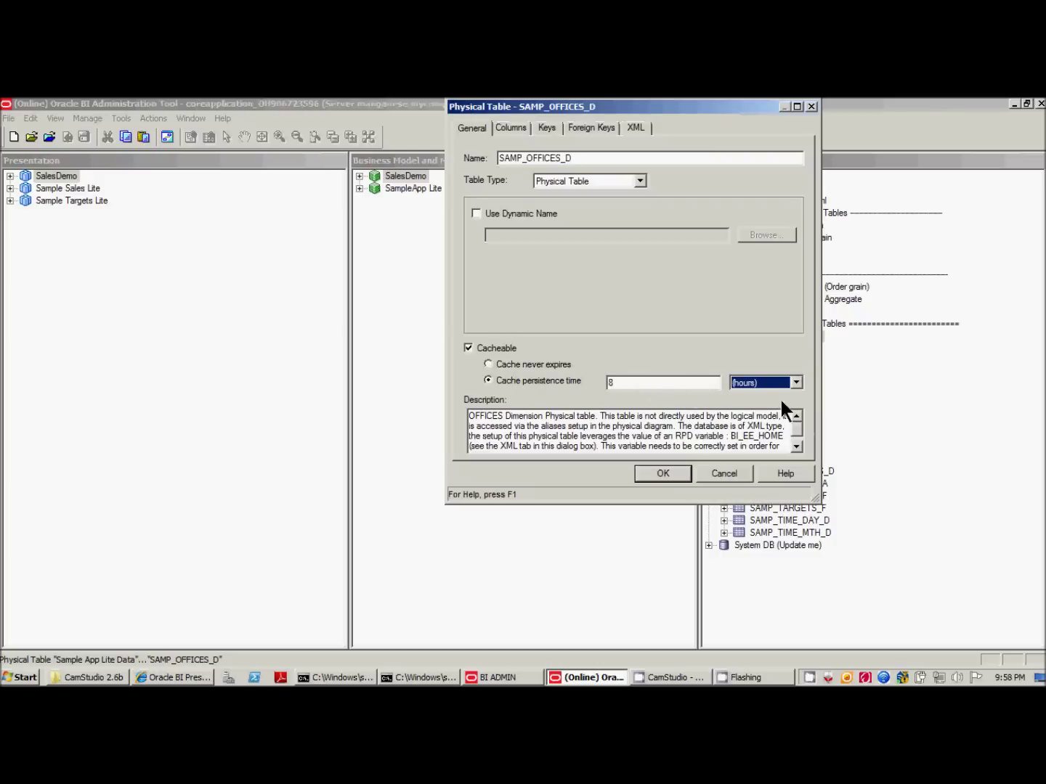
left_click(764, 388)
left_click(755, 397)
double_click(670, 382)
left_click(724, 473)
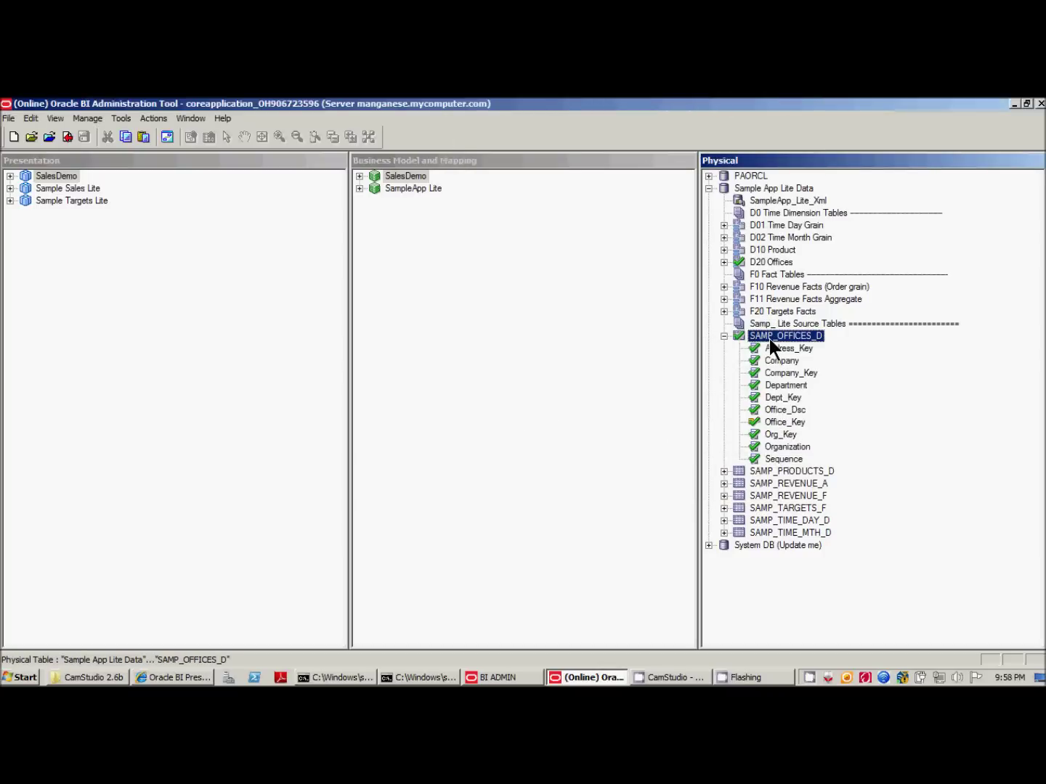
Collapse SAMP_OFFICES_D, confirm its properties show Cacheable with cache never expiring, and cancel
left_click(723, 336)
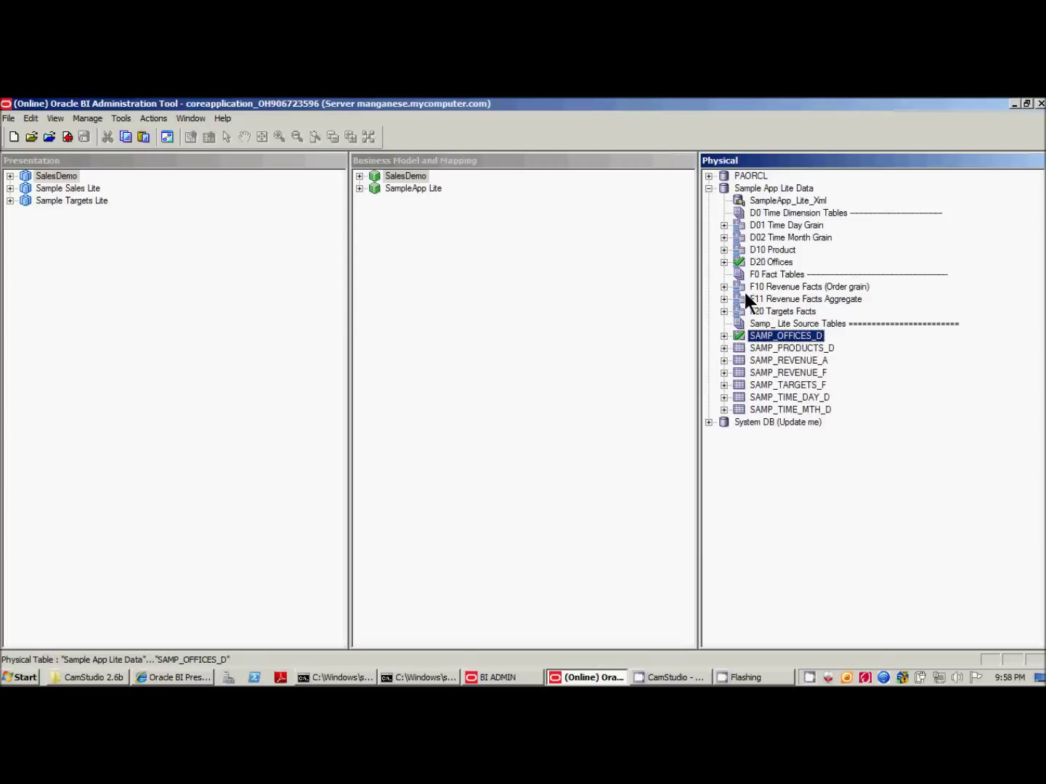
left_click(709, 187)
left_click(709, 187)
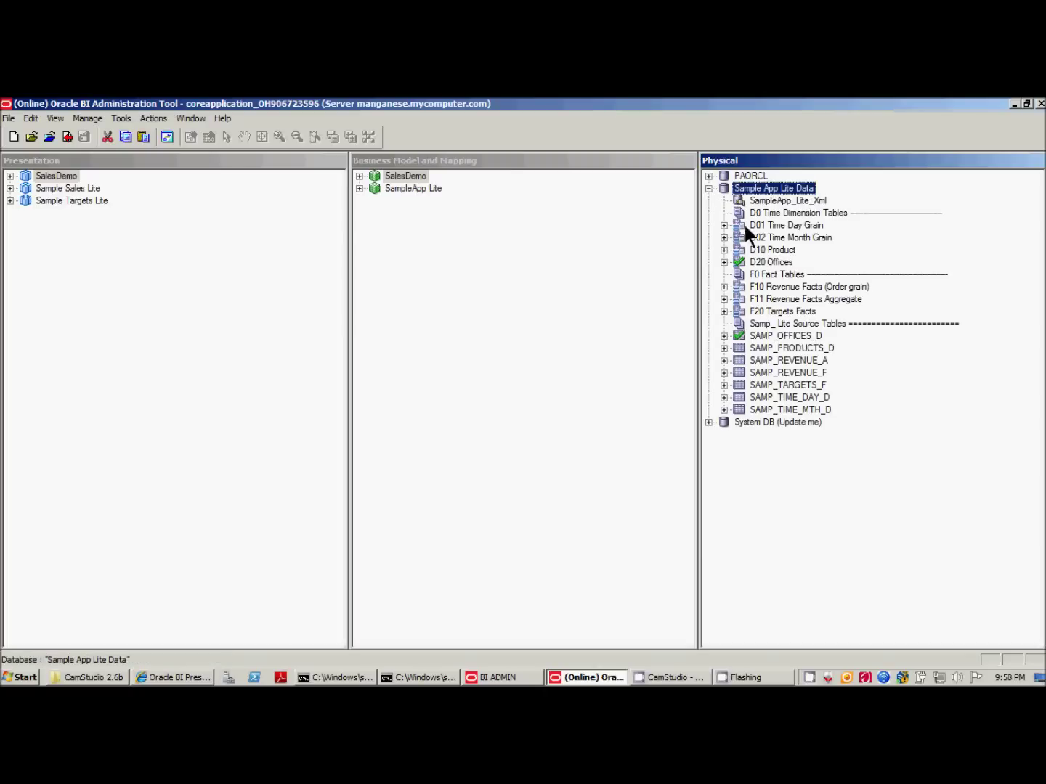
left_click(764, 337)
right_click(764, 336)
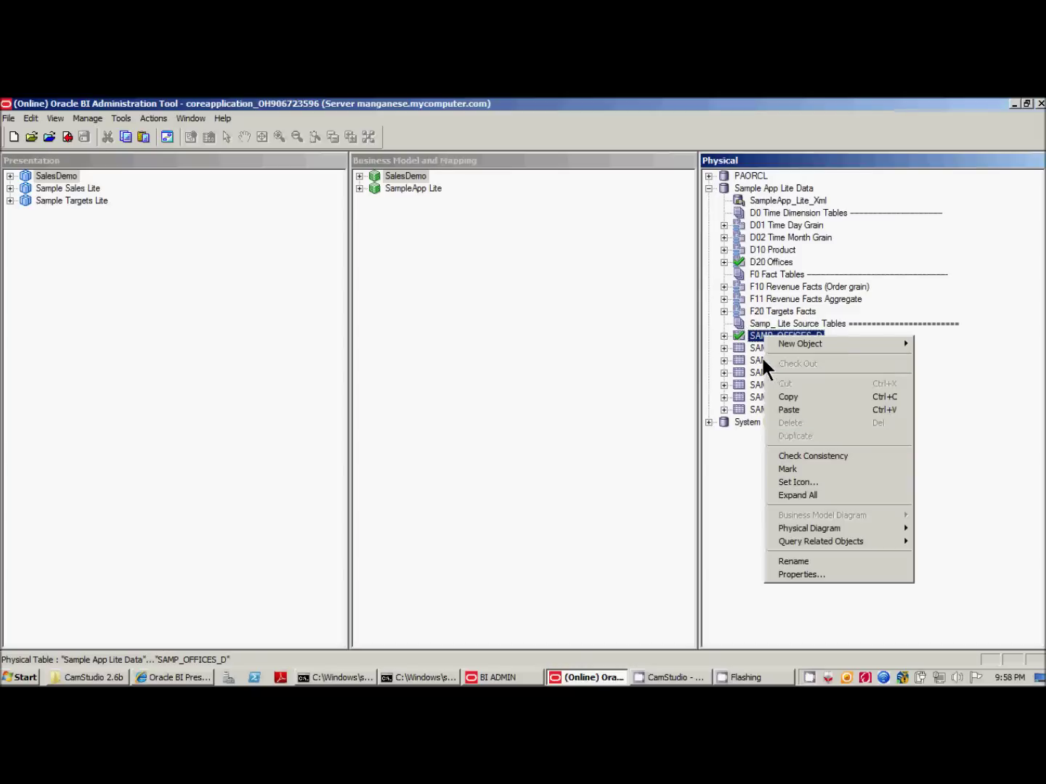
double_click(743, 335)
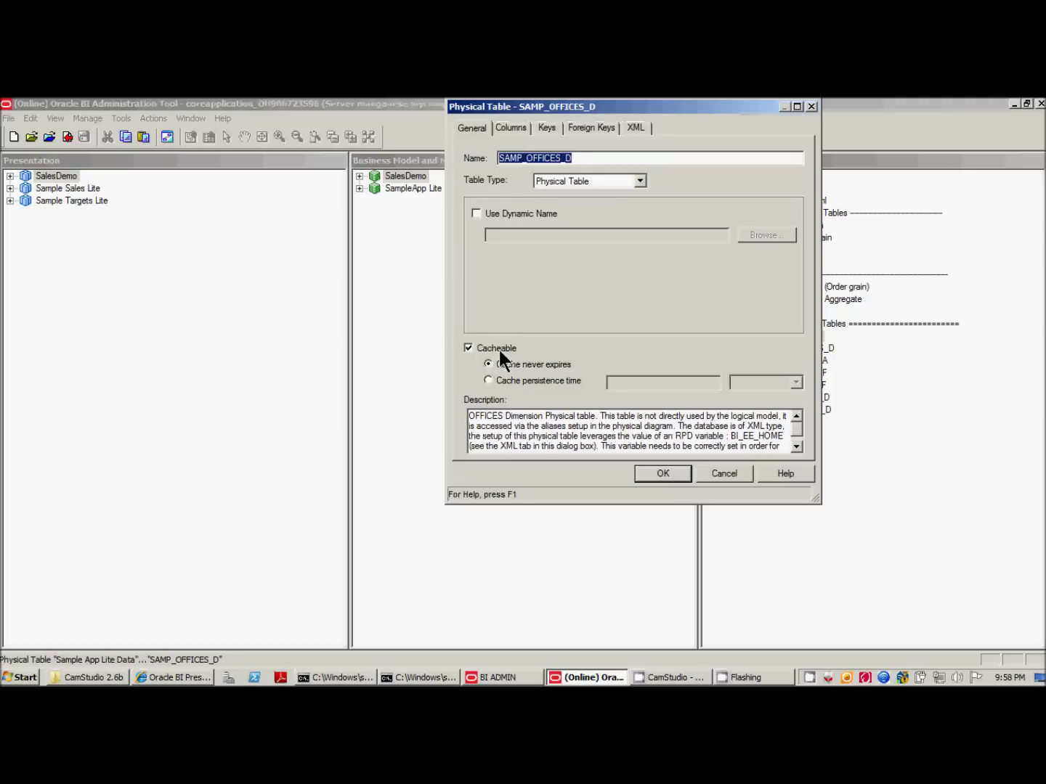
left_click(741, 473)
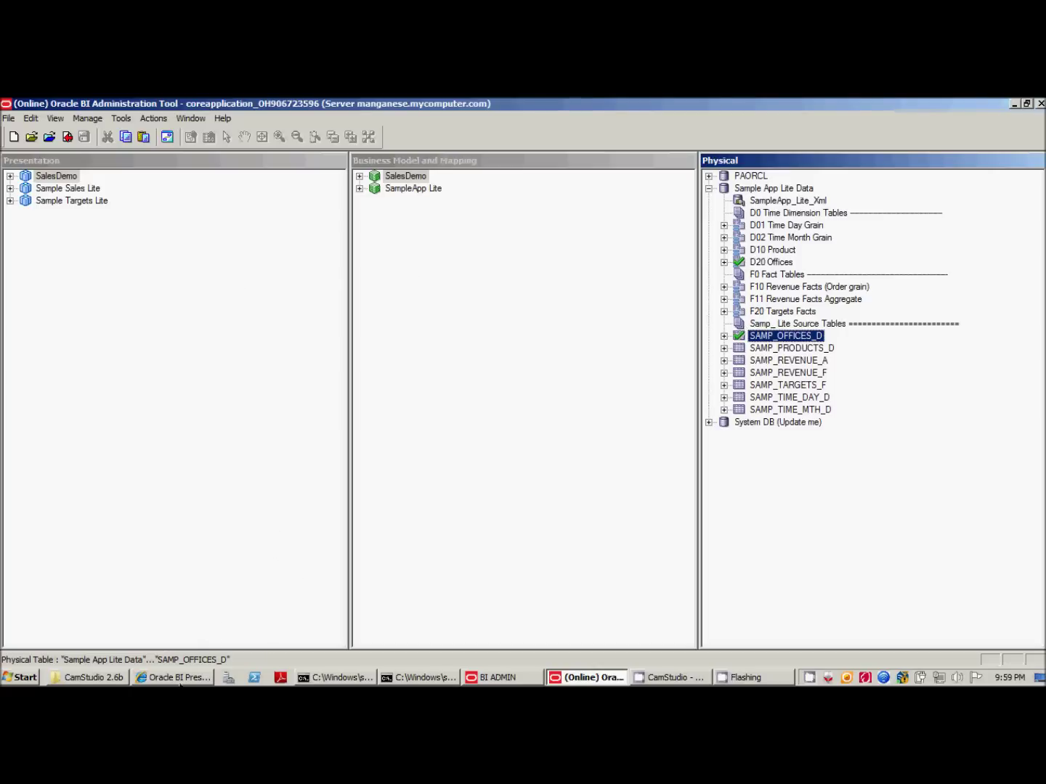
left_click(175, 677)
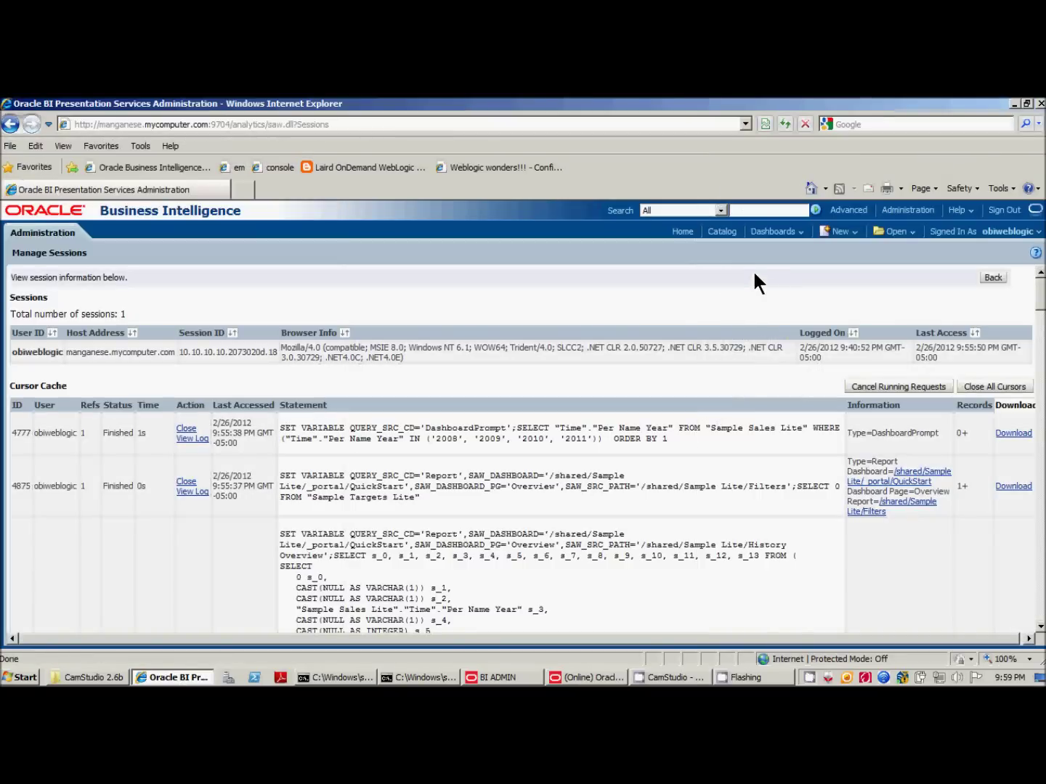
Go to the main Administration page and follow the Issue SQL link
left_click(918, 215)
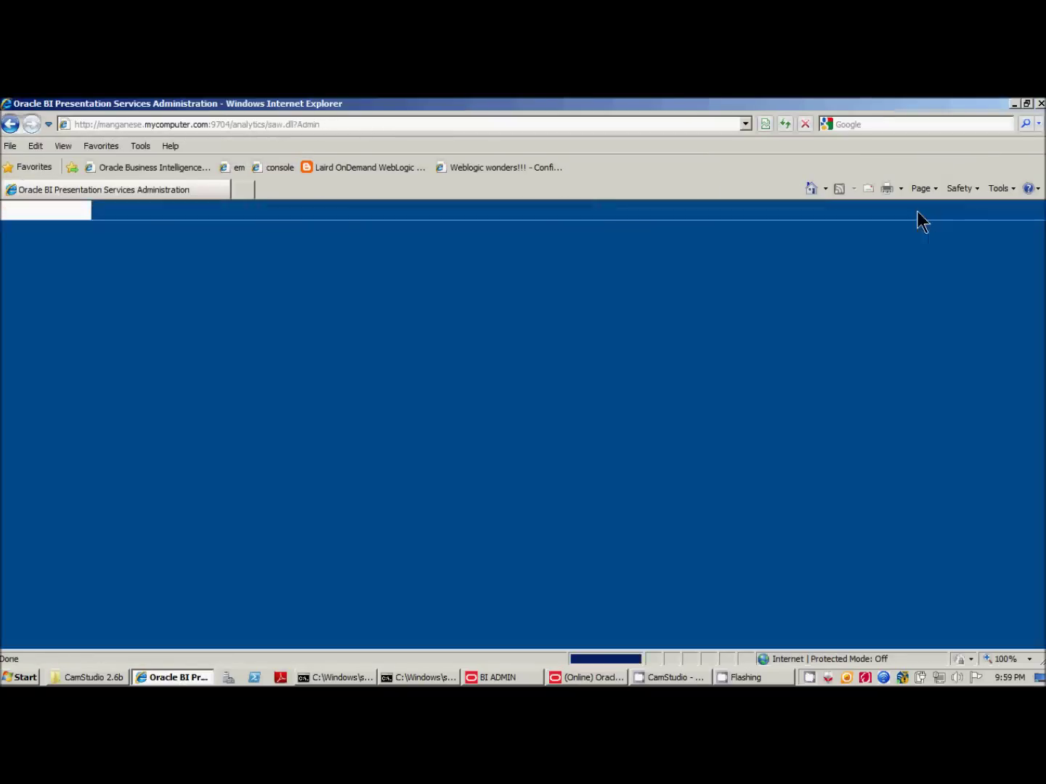
scroll(396, 501, "down", 2)
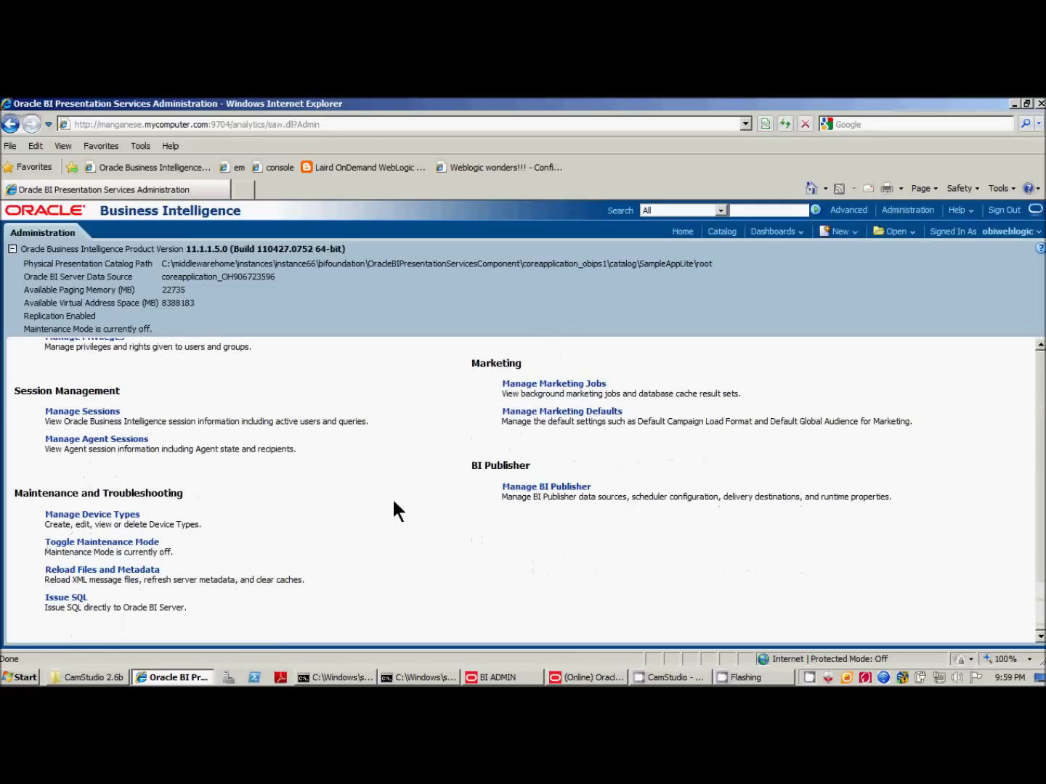
left_click(71, 598)
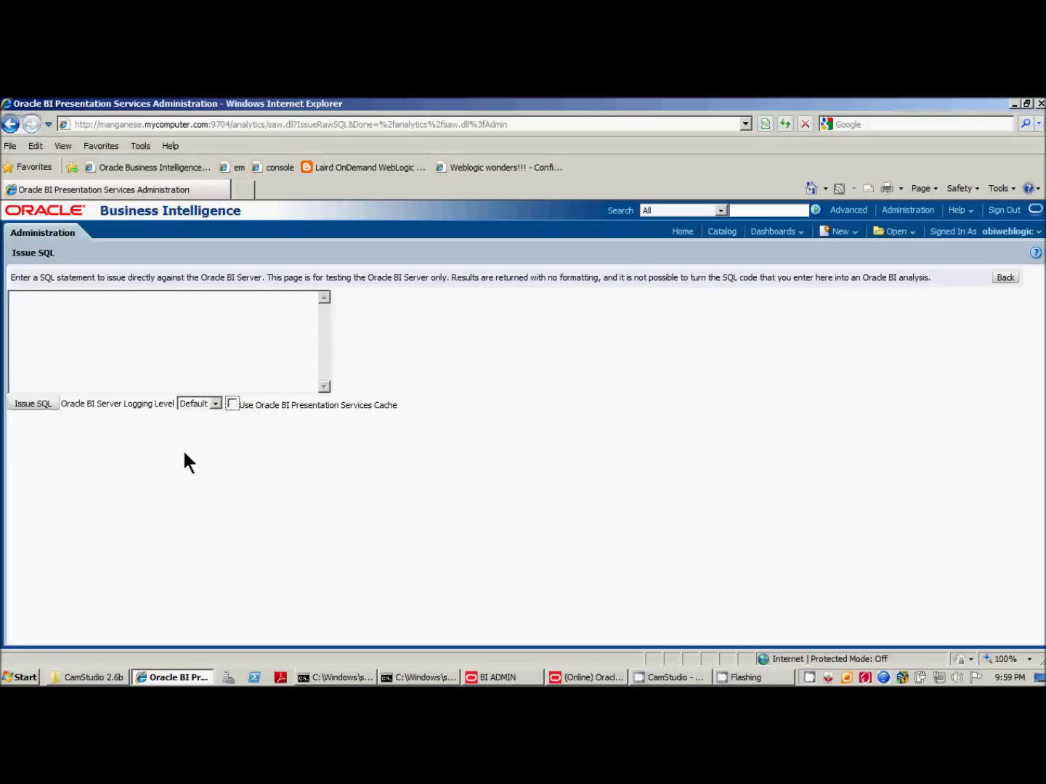
Issue 'Call SAPurgeAllCache()' and confirm the succeeded result with code 1
left_click(123, 317)
type("Call SAPurgeAllCache()")
left_click(44, 403)
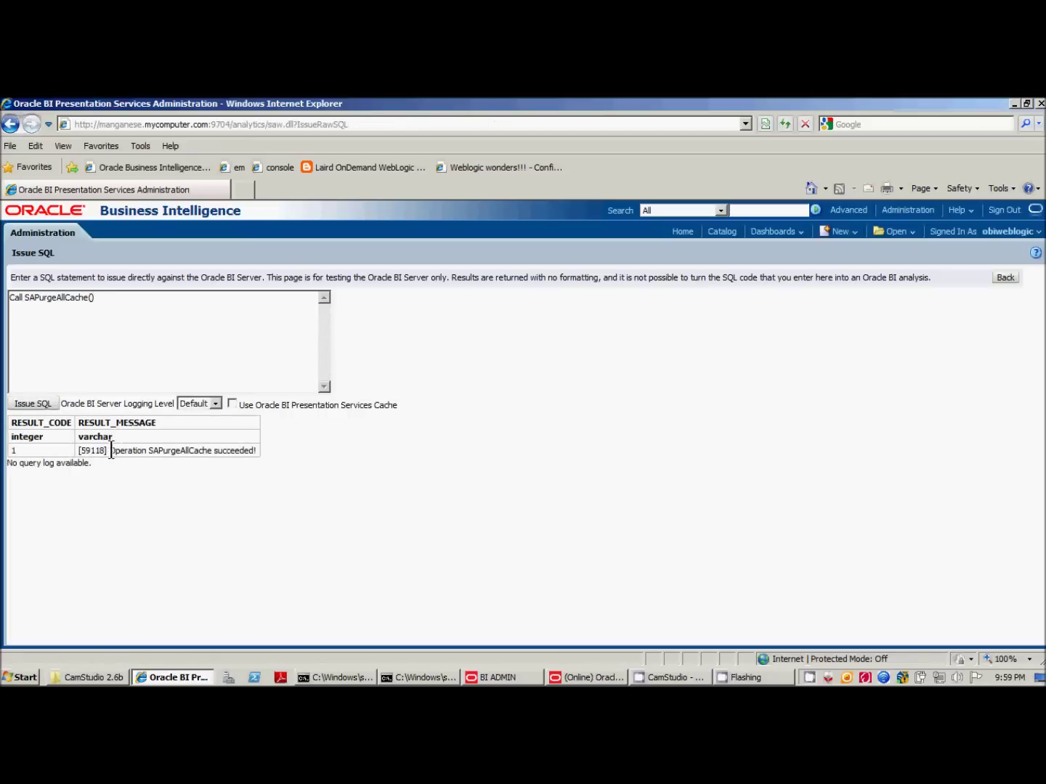
left_click_drag(108, 452, 259, 462)
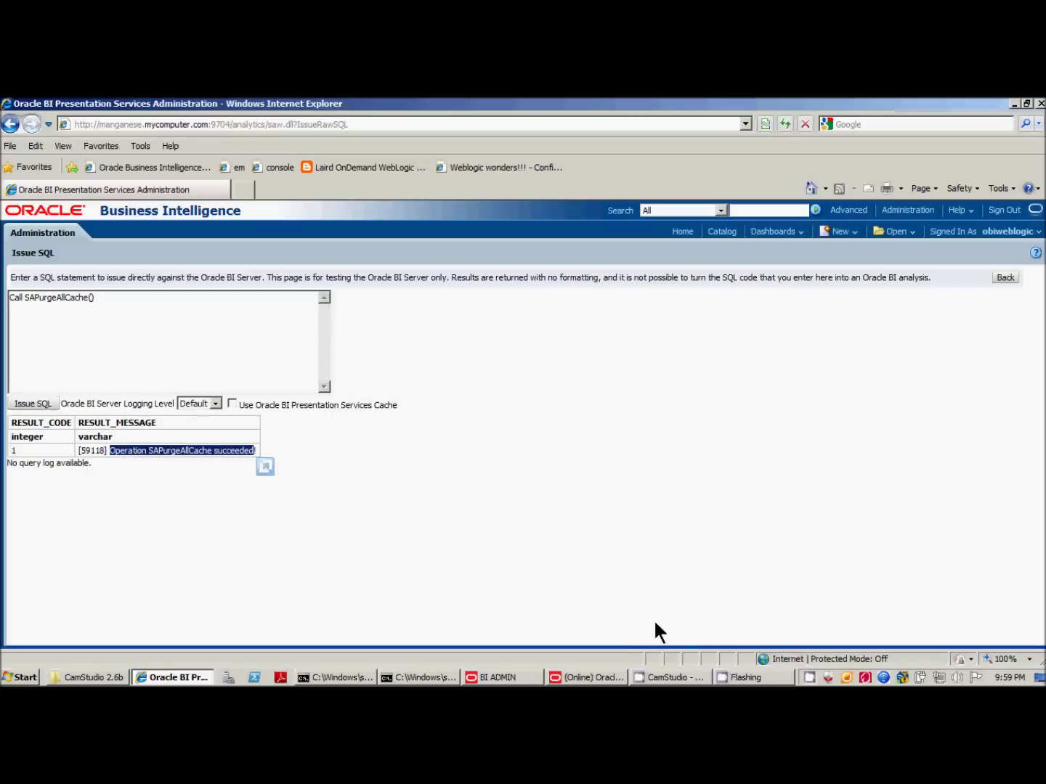
In the Administration Tool, open Manage > Cache, confirm the Cache Manager has no entries, and close it
left_click(497, 677)
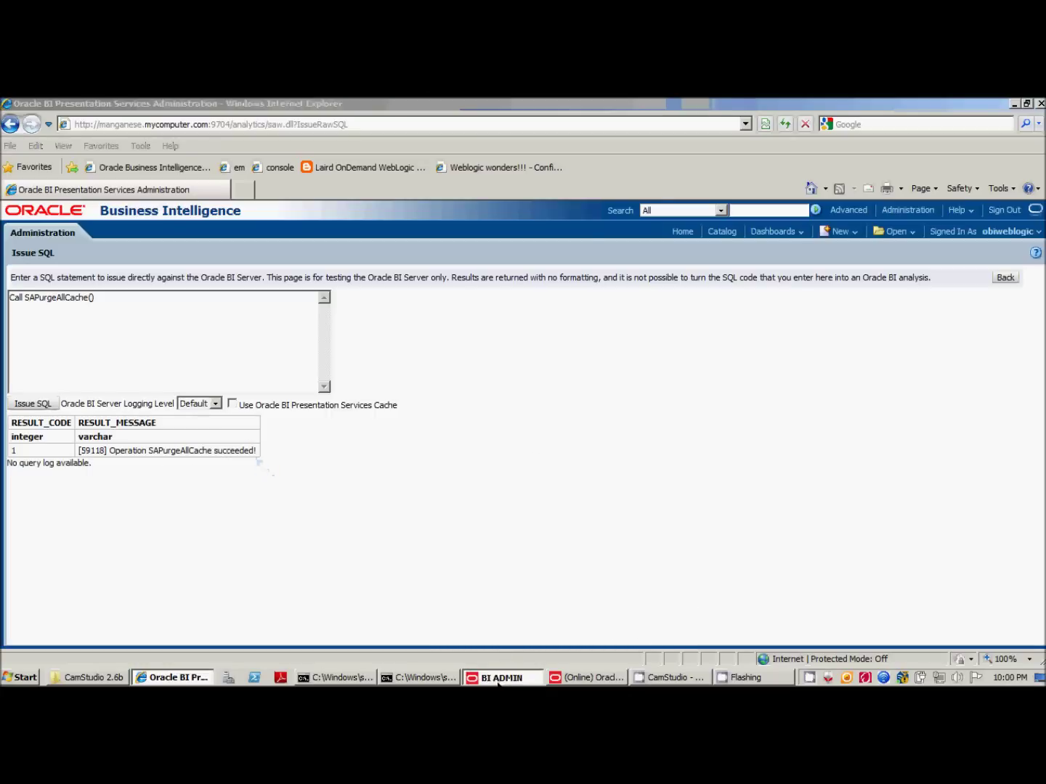
left_click(588, 677)
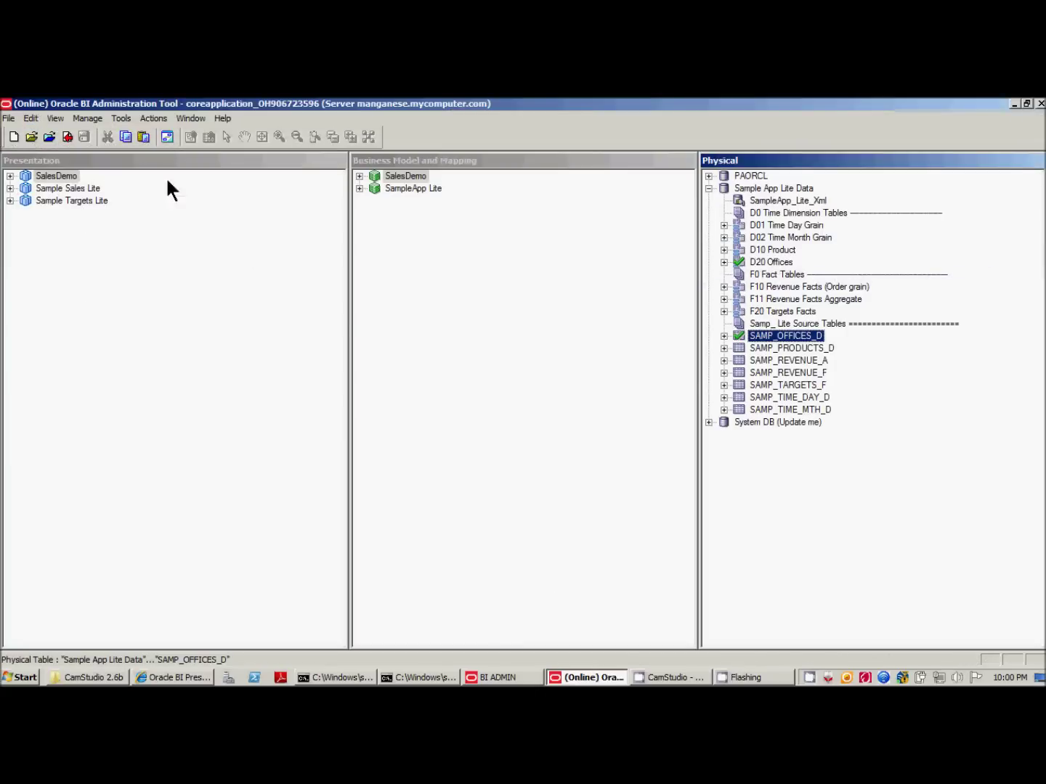
left_click(82, 118)
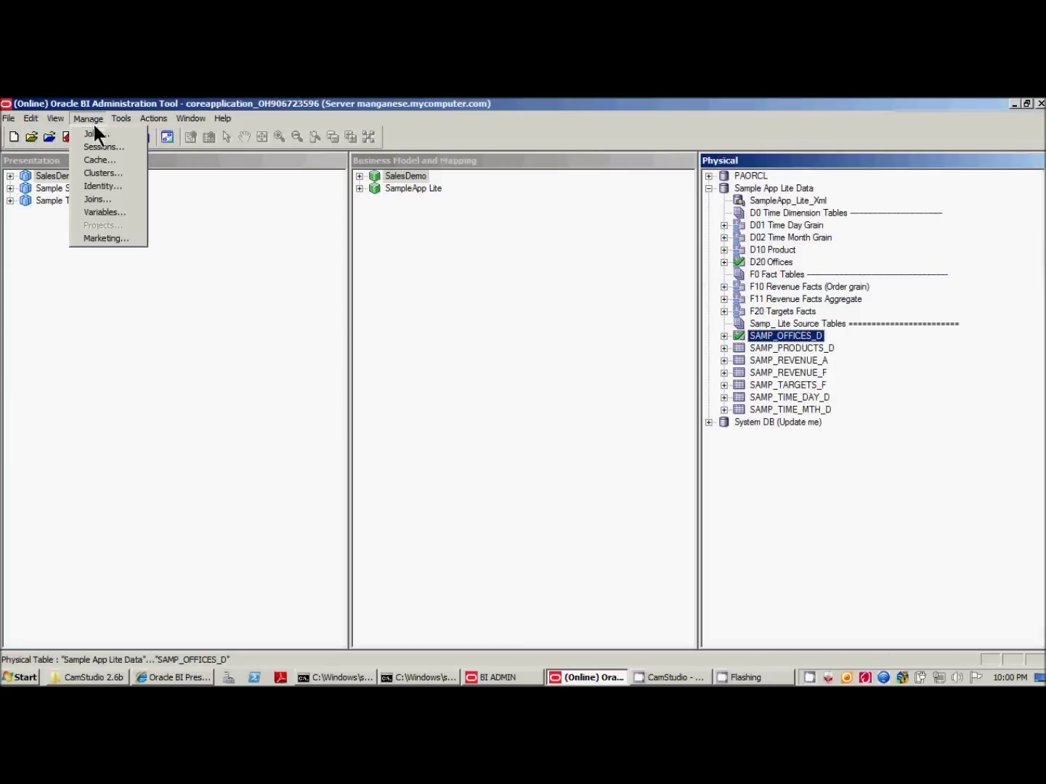
left_click(106, 160)
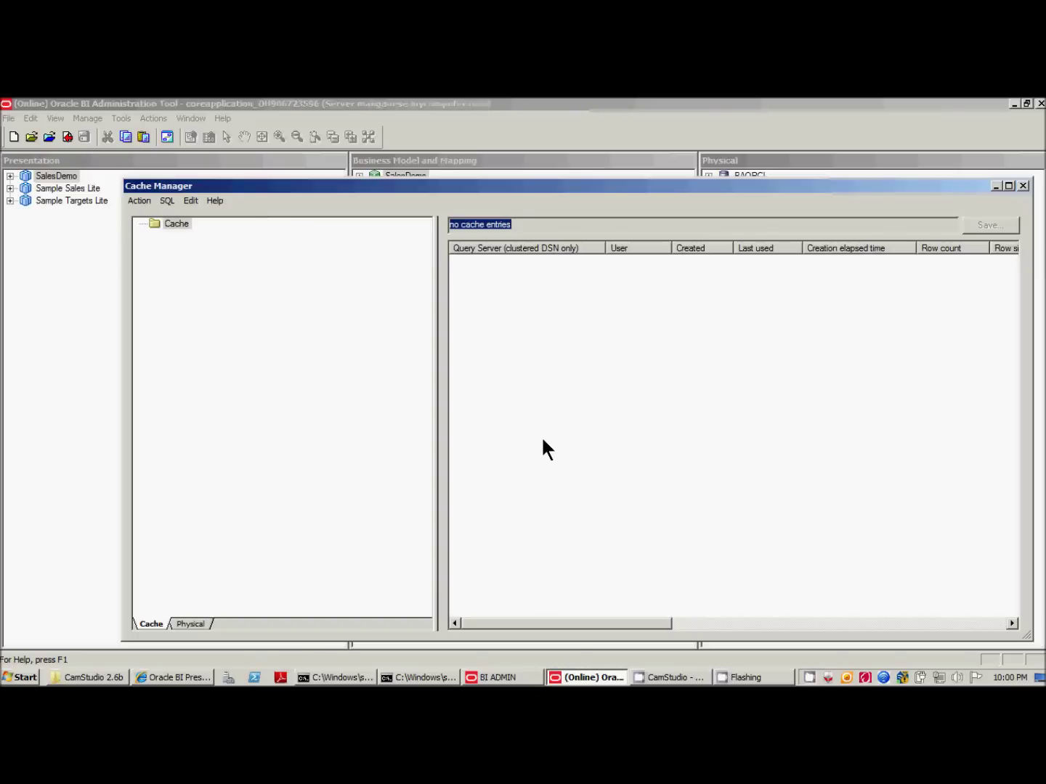
left_click(1024, 187)
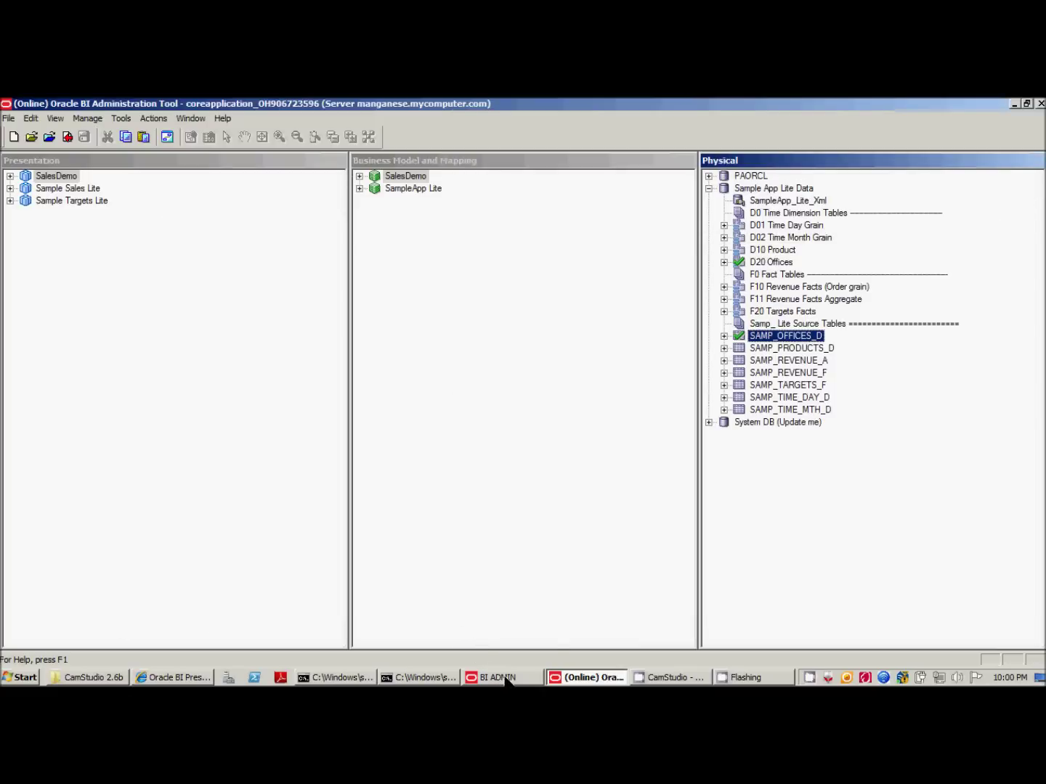
Return to the browser's Issue SQL page
mouse_move(505, 677)
mouse_move(179, 681)
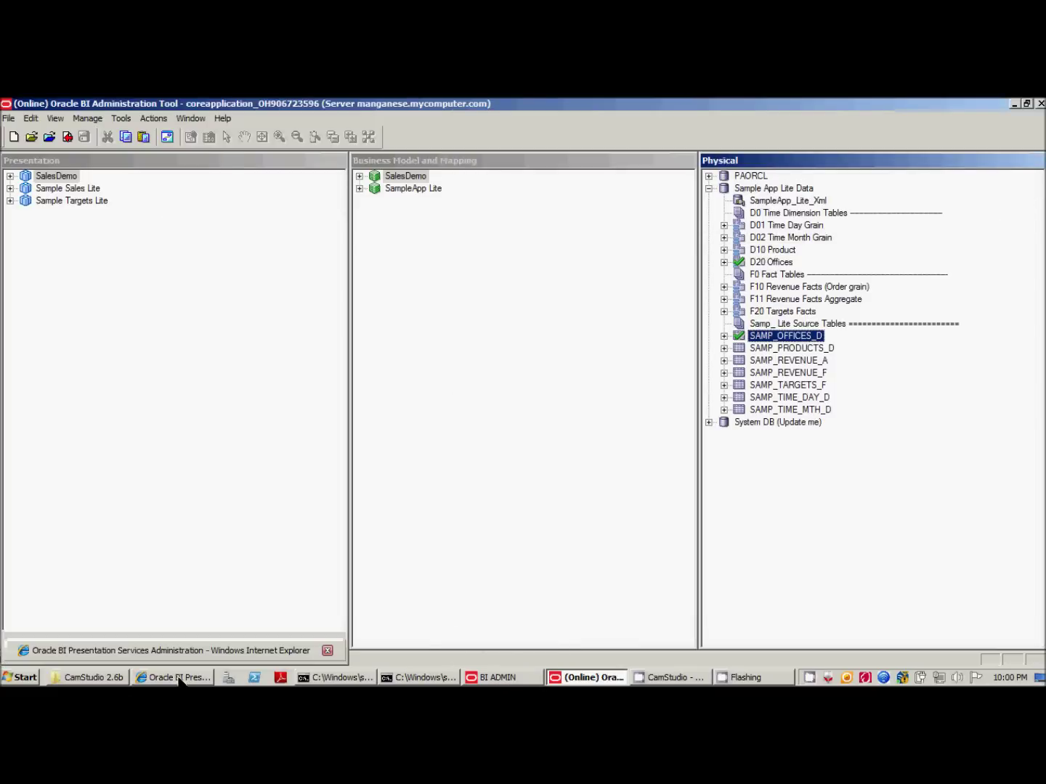
left_click(180, 679)
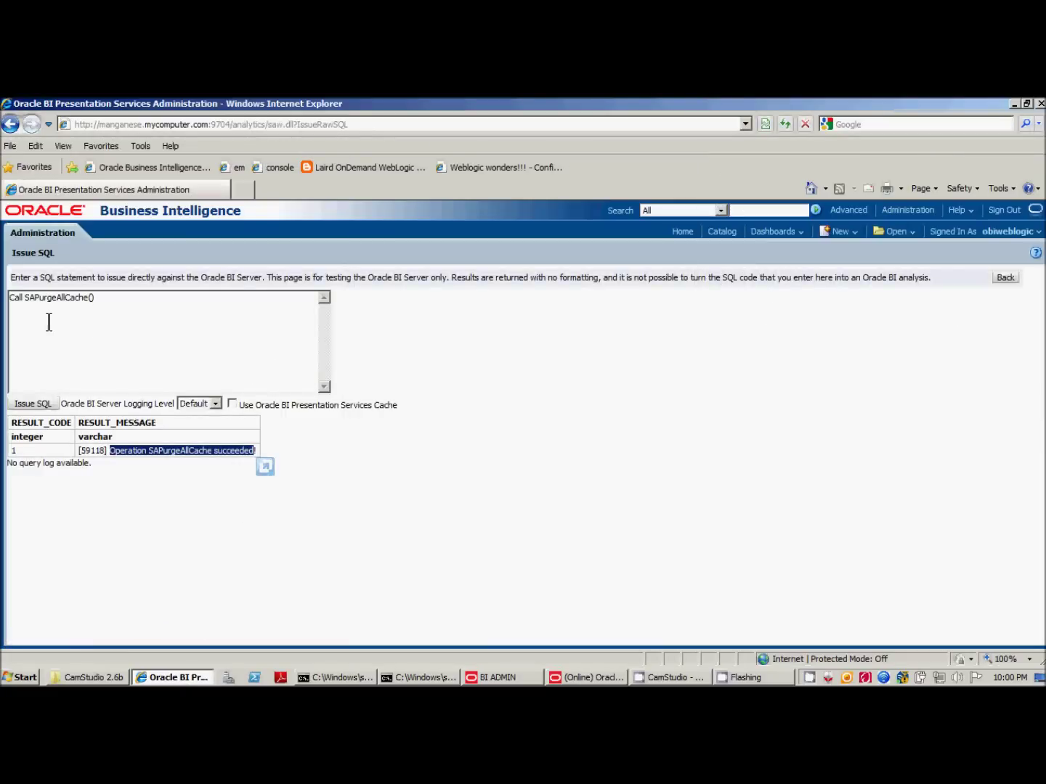
Highlight SAPurge in the Issue SQL statement, then go back to the main Administration page
left_click_drag(25, 297, 57, 298)
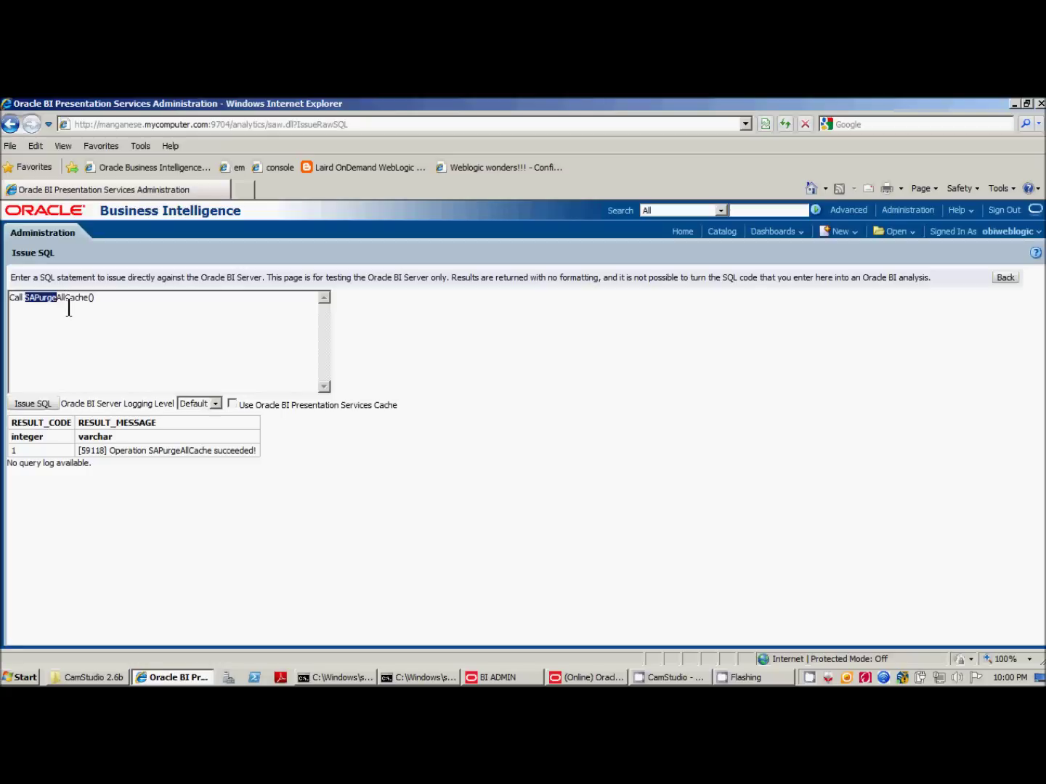
left_click(907, 212)
On Manage Sessions, close all cursors so the Cursor Cache is empty
left_click(97, 481)
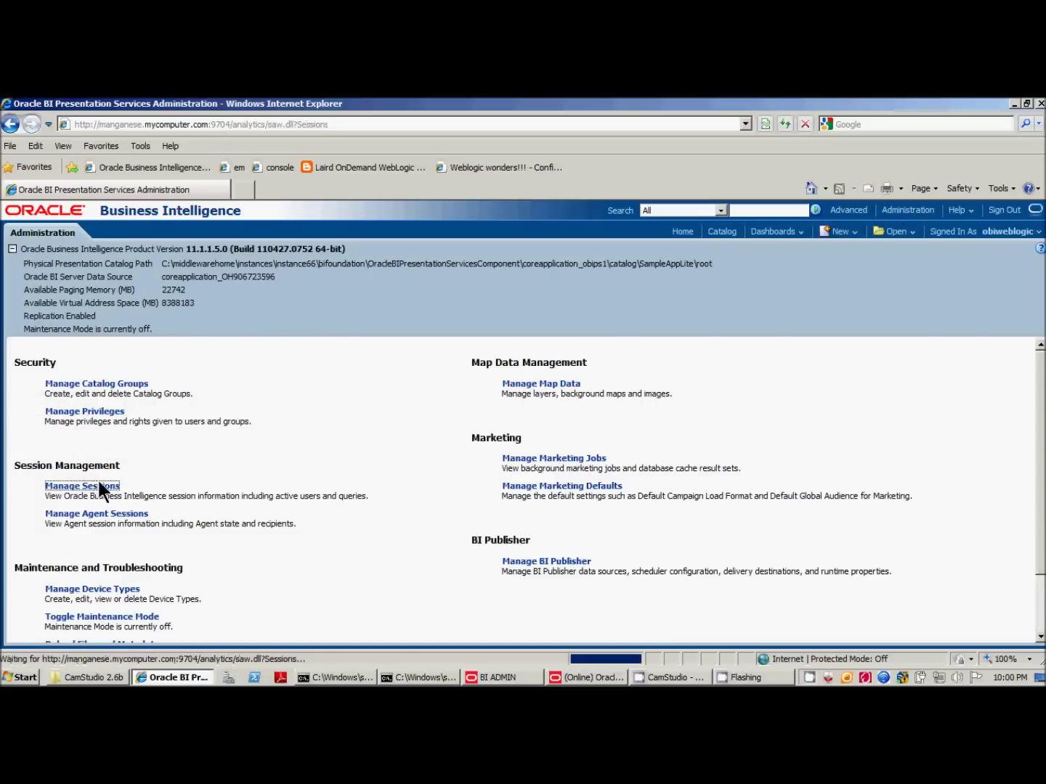
scroll(423, 494, "down", 3)
scroll(423, 494, "up", 3)
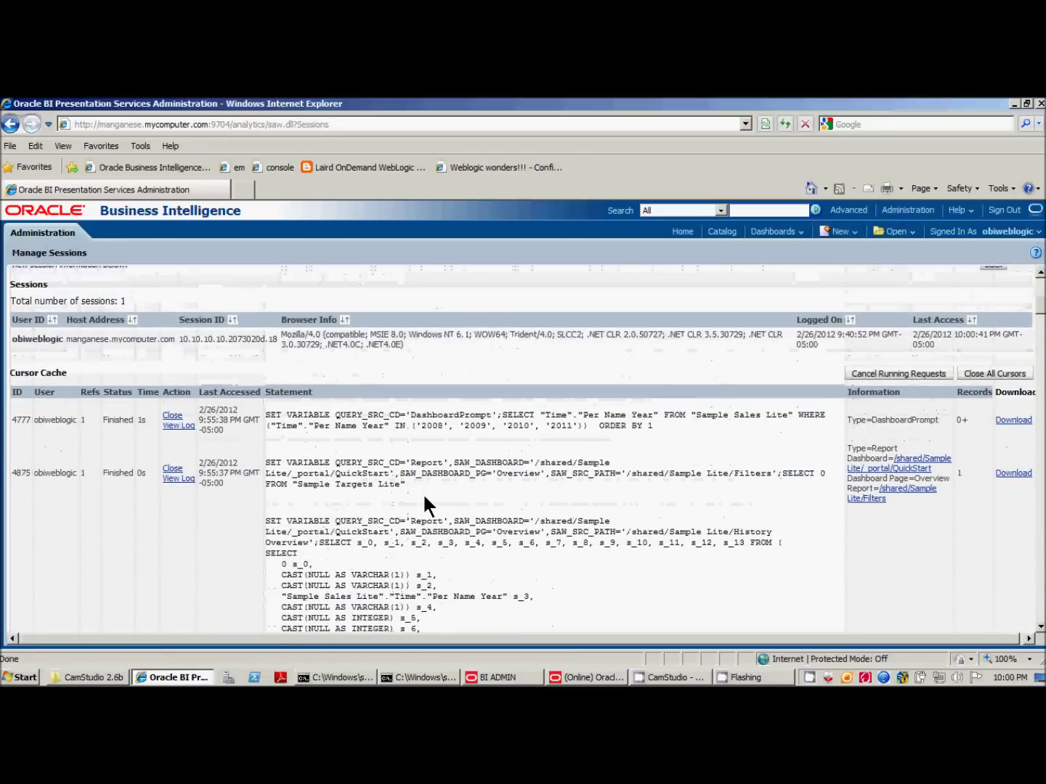
scroll(422, 493, "down", 8)
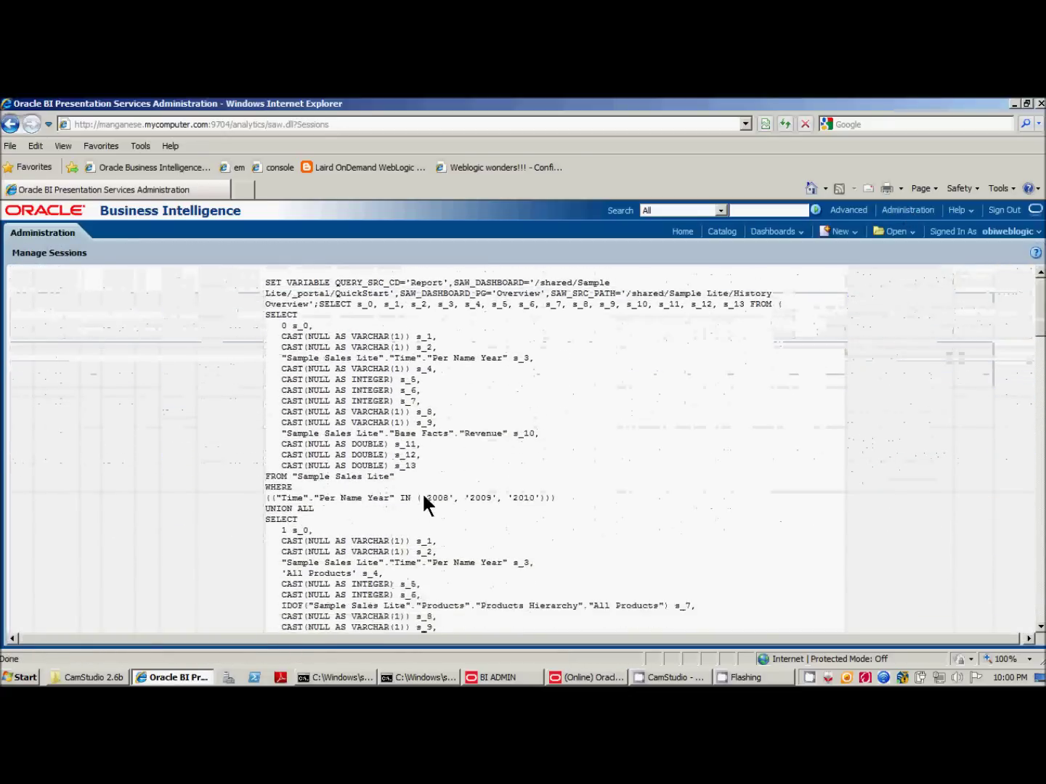
scroll(422, 492, "up", 10)
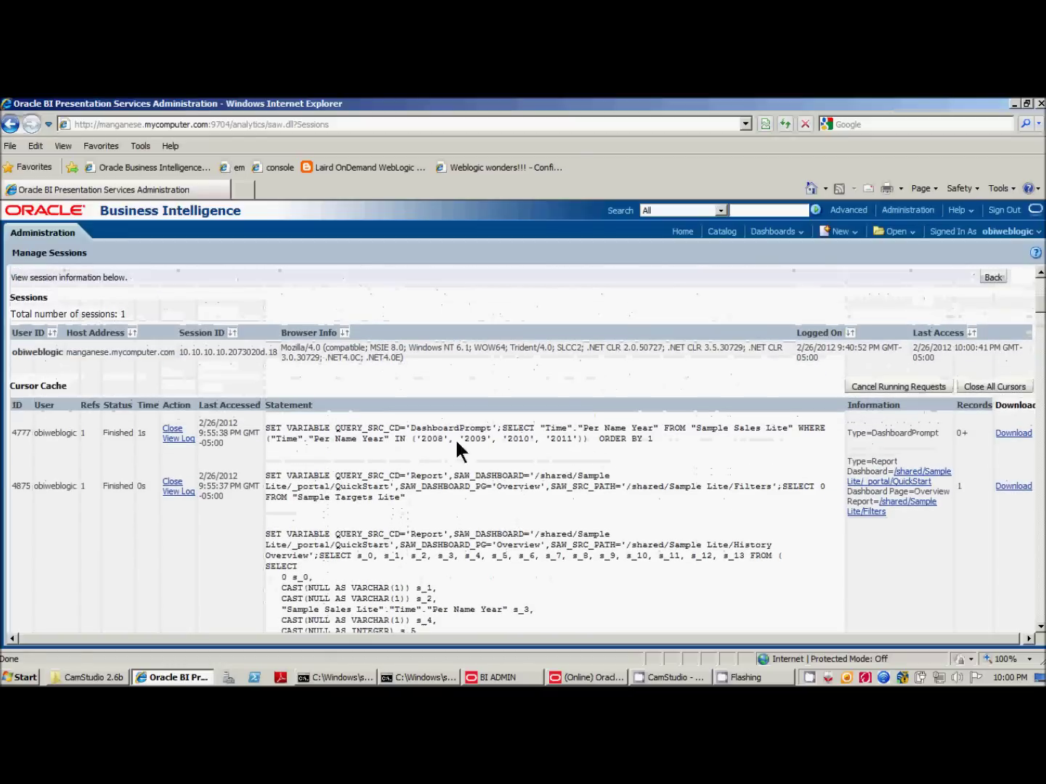
left_click(995, 386)
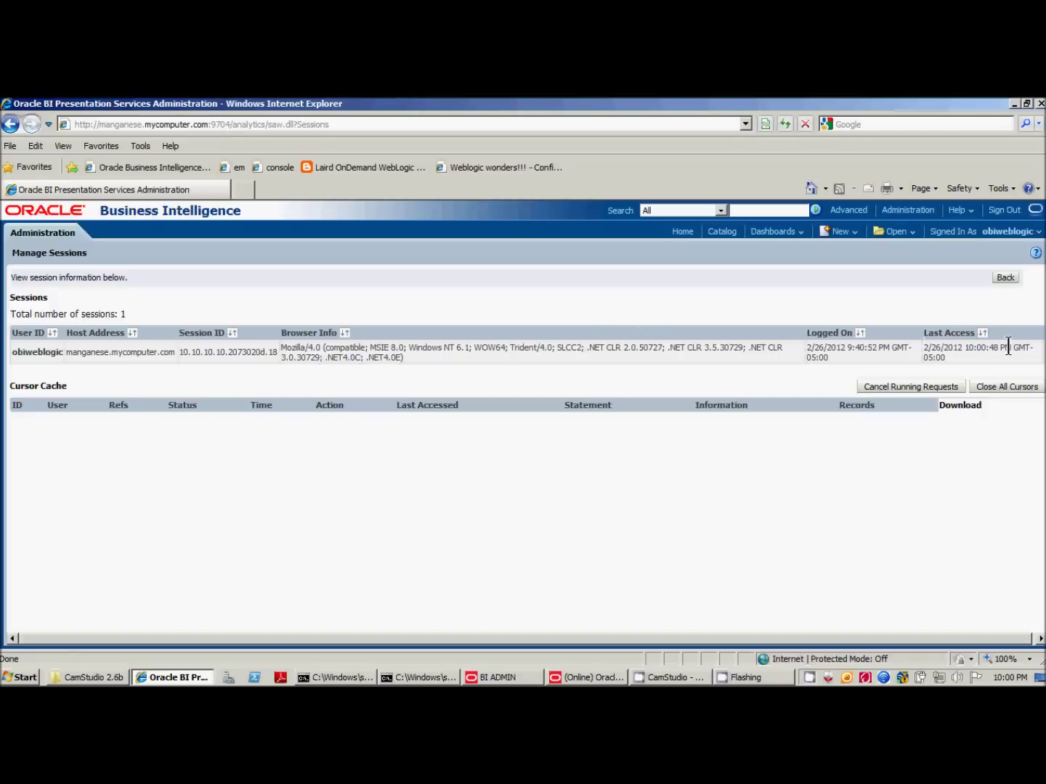
left_click(996, 381)
mouse_move(511, 681)
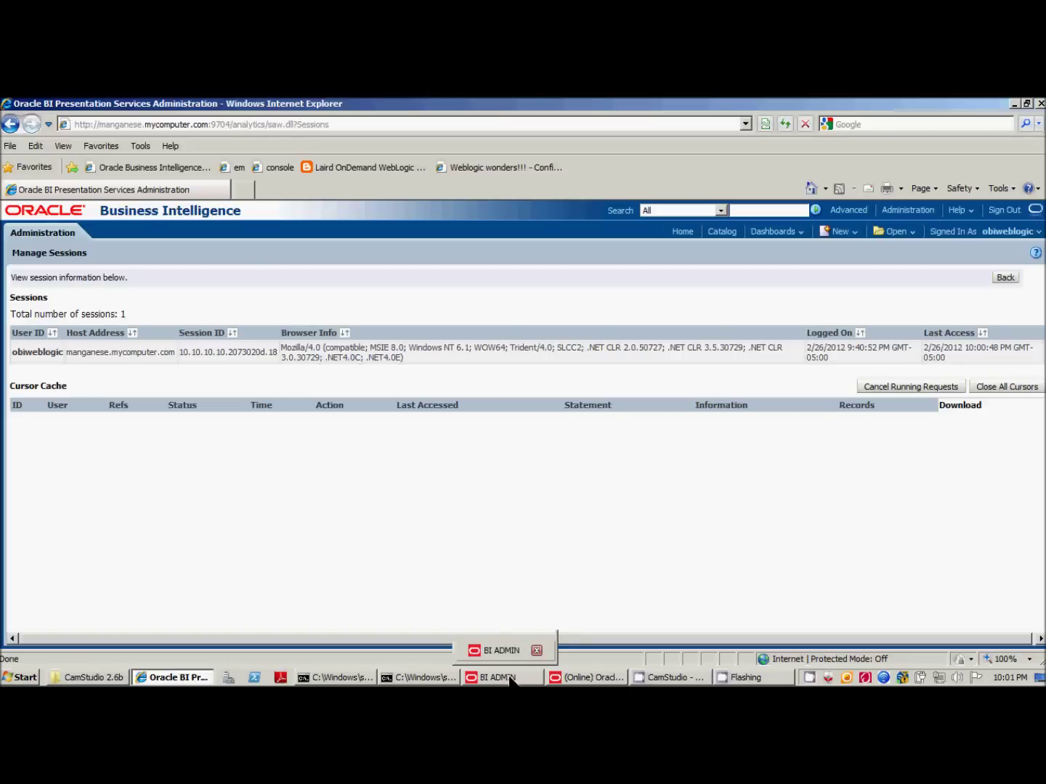